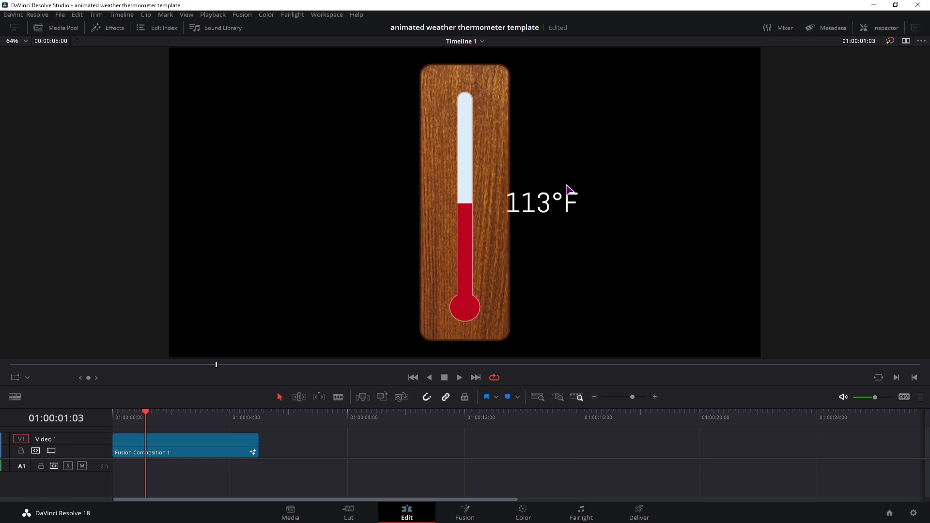
- Create a new Fusion composition clip in the media pool with the default settings
drag(527, 179, 558, 234)
click(68, 28)
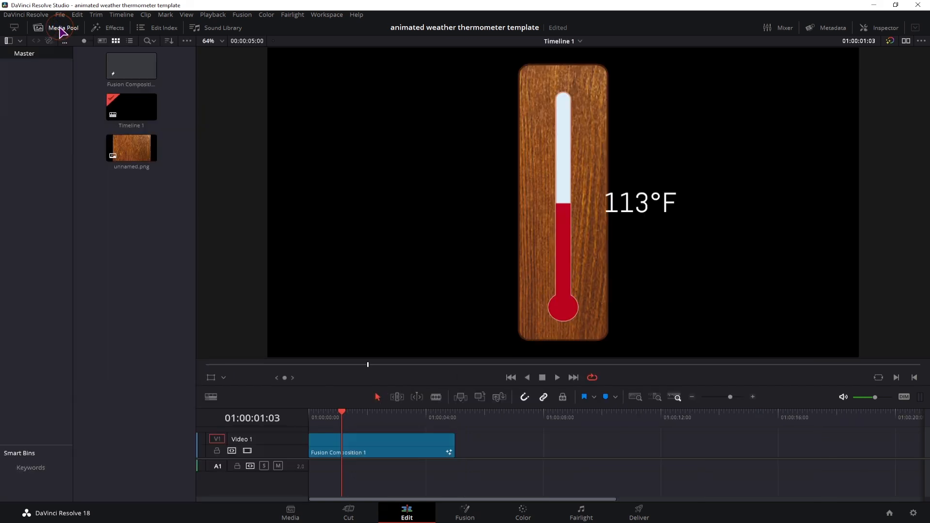
right_click(143, 235)
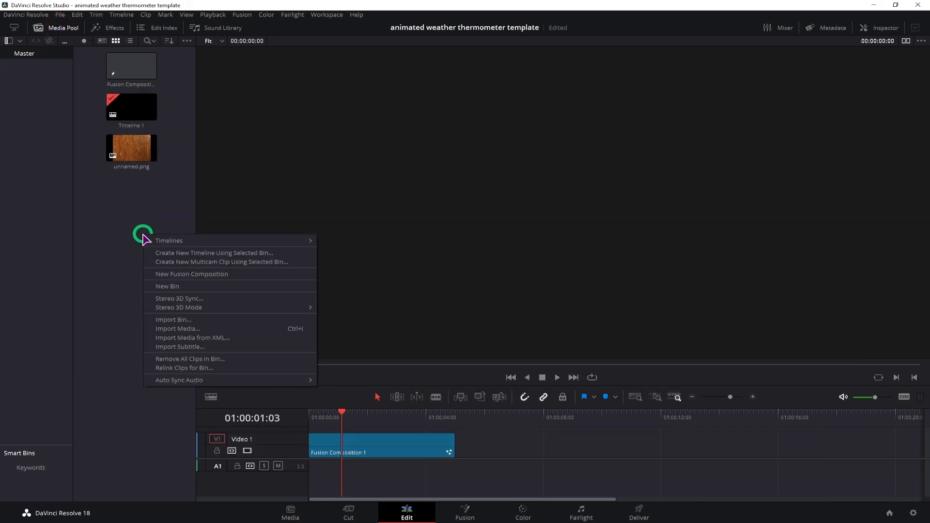
click(191, 274)
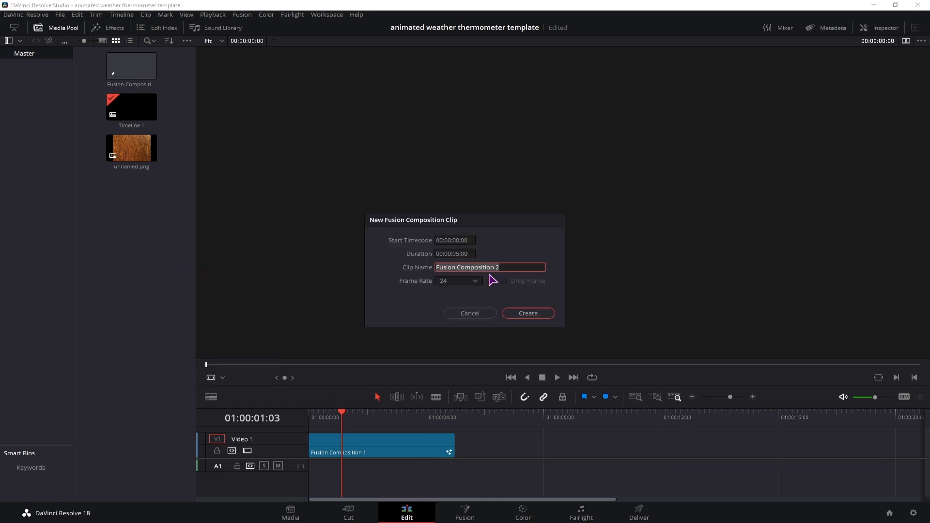
click(528, 314)
- Place the new Fusion composition on the Video 1 track after the first clip and open it on the Fusion page
drag(129, 104, 513, 446)
click(537, 415)
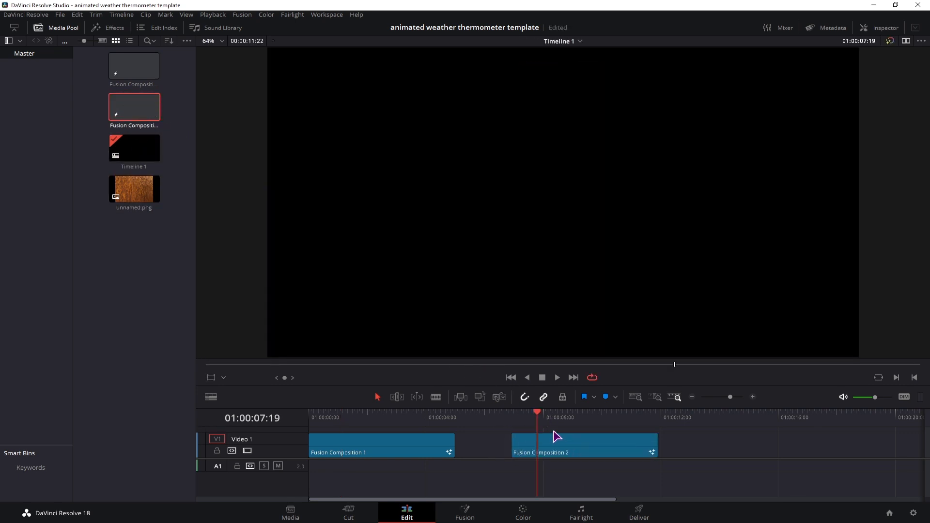
click(556, 448)
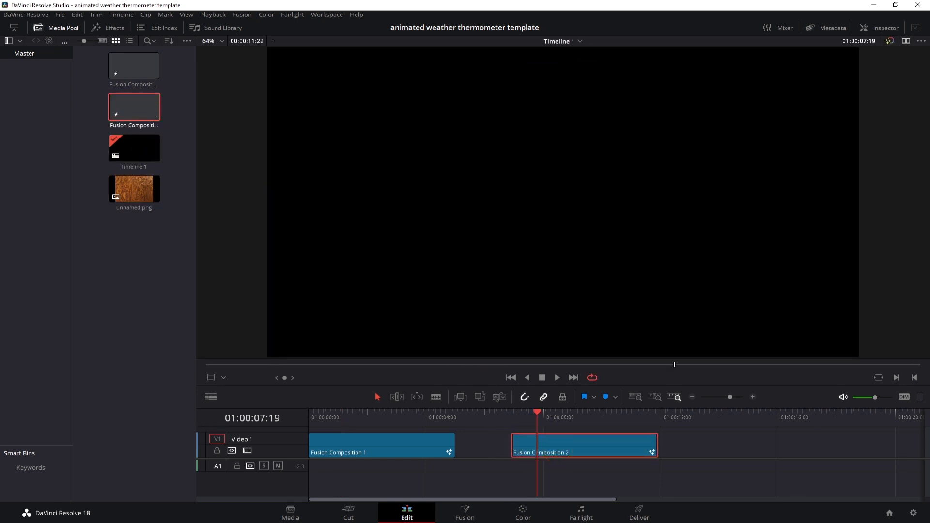
click(465, 513)
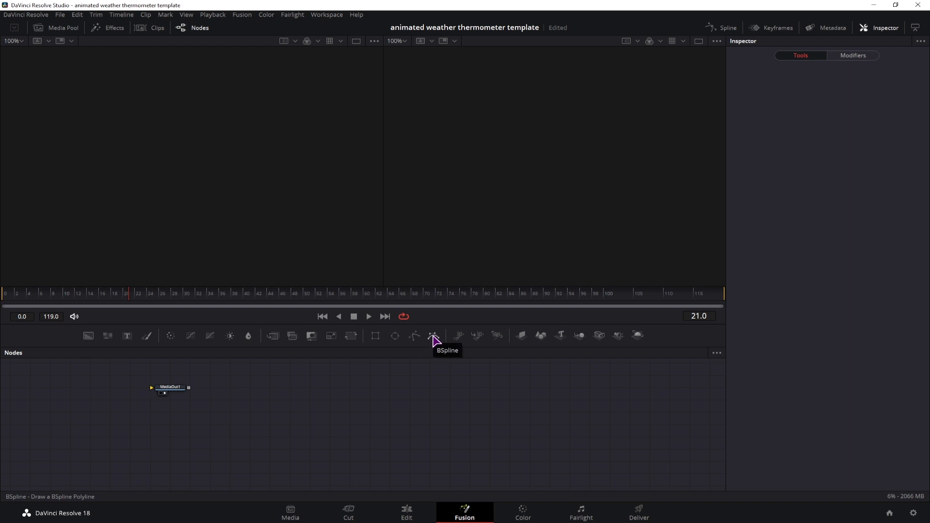
- Switch the Fusion toolbar to the Shape set and look up the Shape tools in the effects library
click(656, 334)
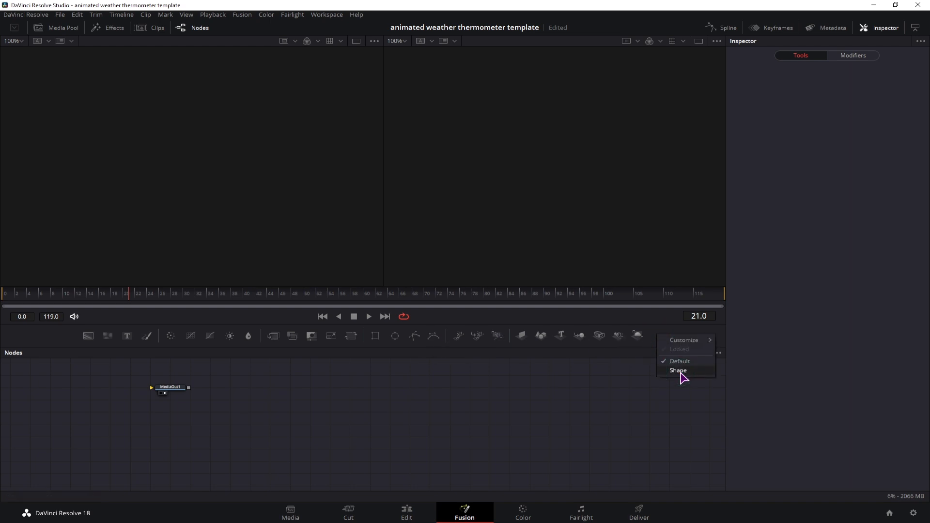
click(673, 377)
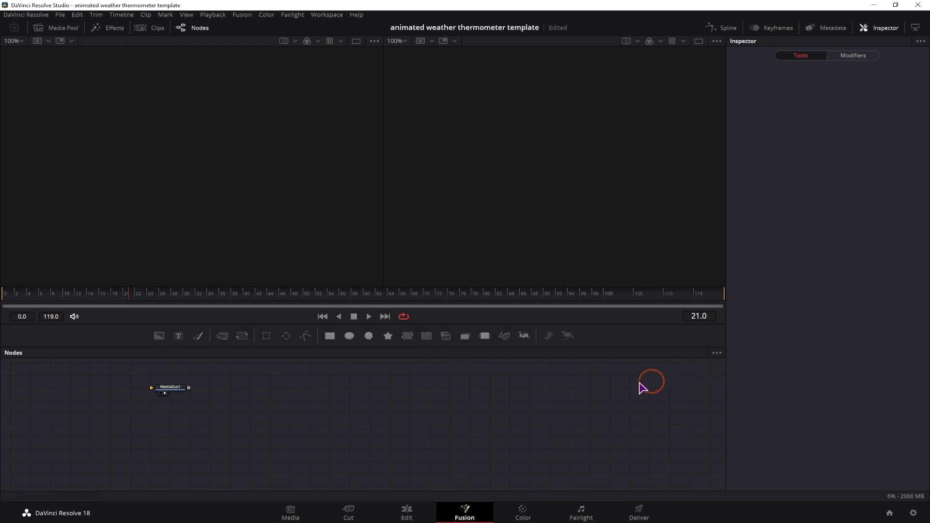
click(115, 27)
click(13, 51)
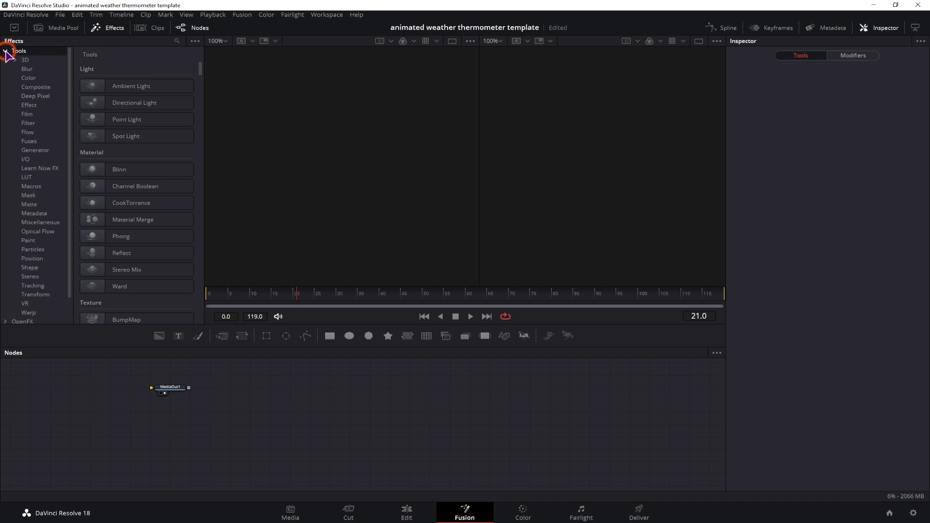
click(38, 267)
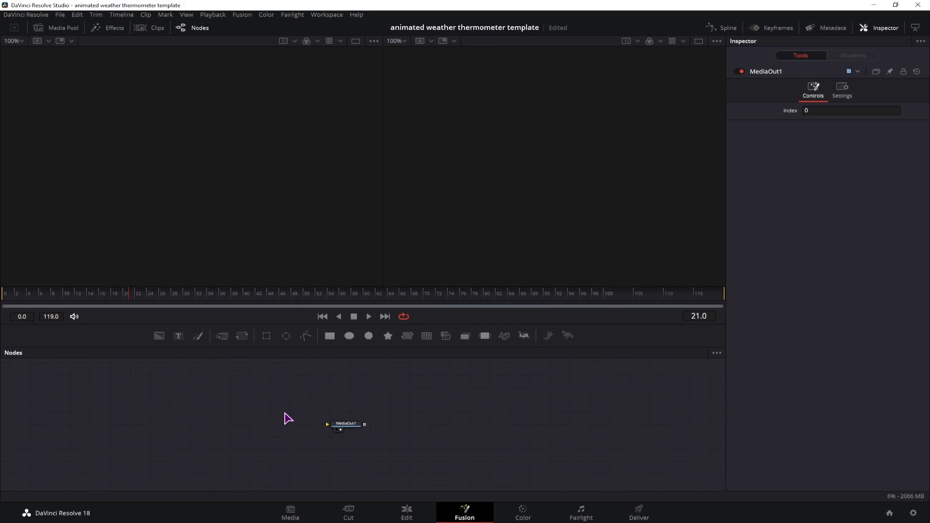
- Add a Background node feeding MediaOut1 with a Rectangle mask about 0.115 wide and 0.646 high, corner radius about 0.148
drag(159, 336, 158, 427)
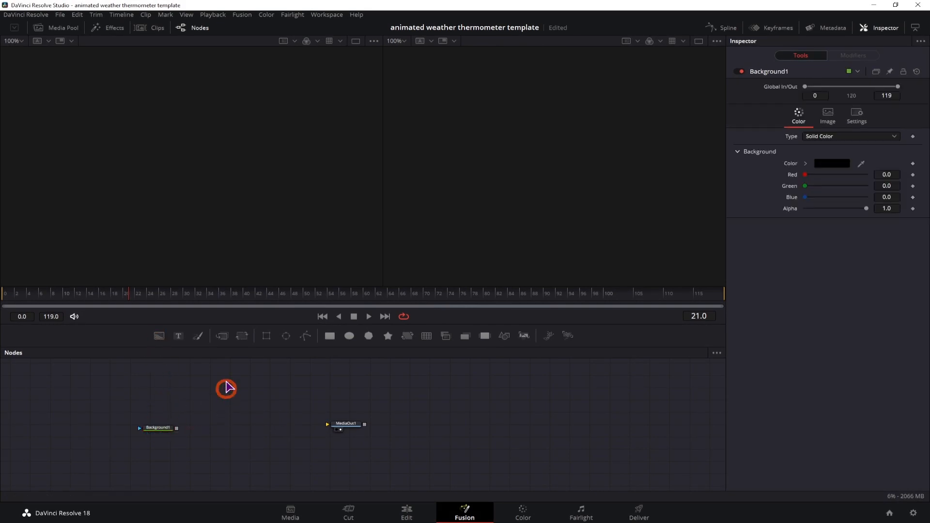
drag(267, 339, 154, 402)
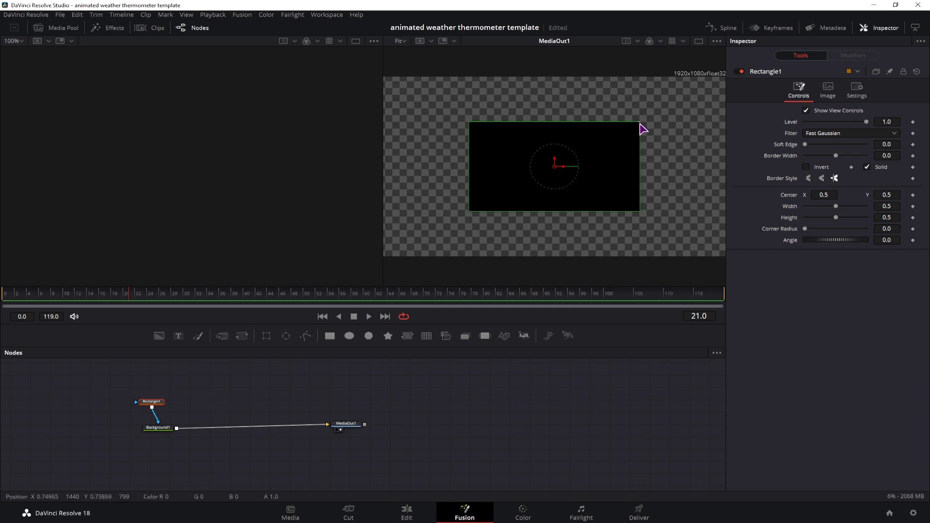
drag(642, 127, 574, 110)
click(860, 228)
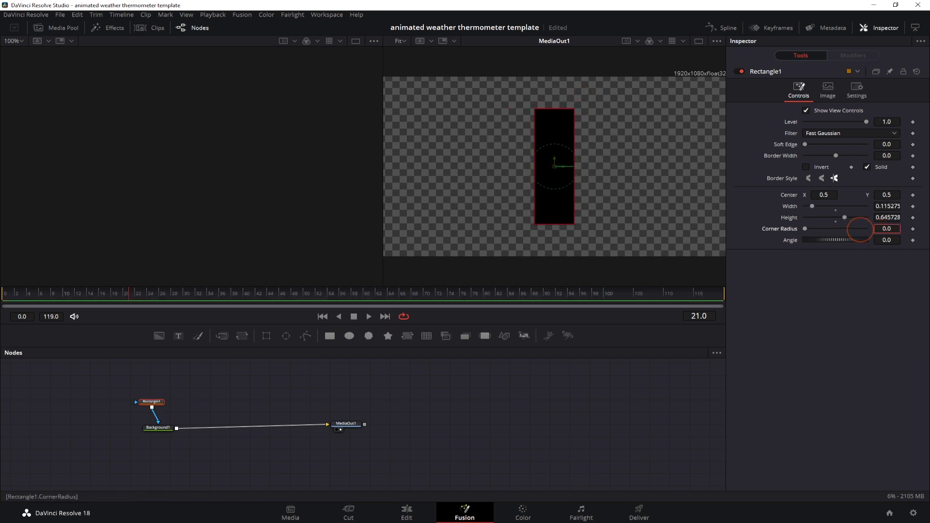
click(913, 229)
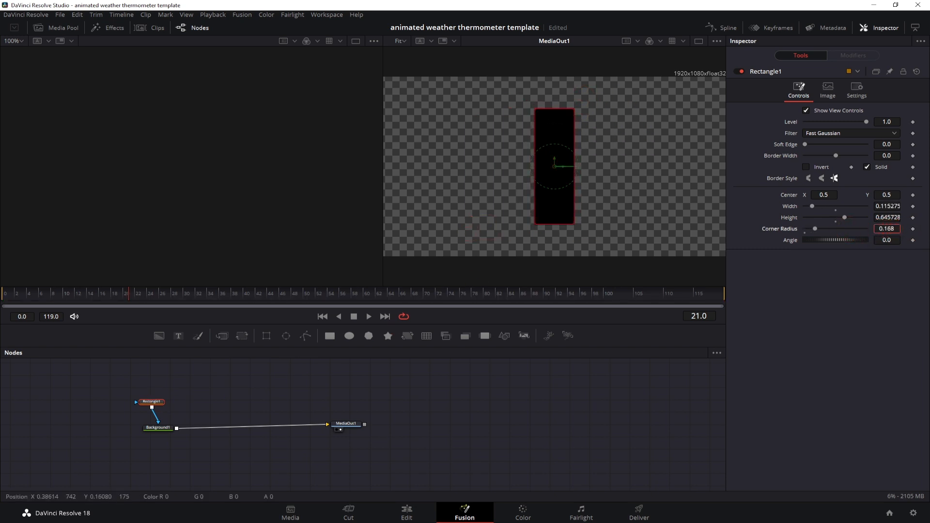
- Set the Background node's colour to dark brown, about red 0.384, green 0.176 and blue 0.035
click(171, 429)
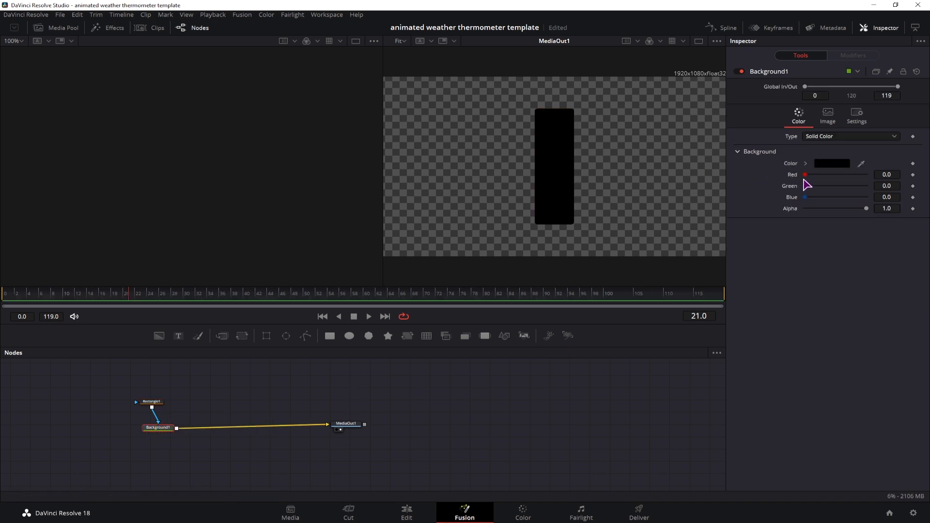
click(819, 164)
click(472, 202)
click(575, 203)
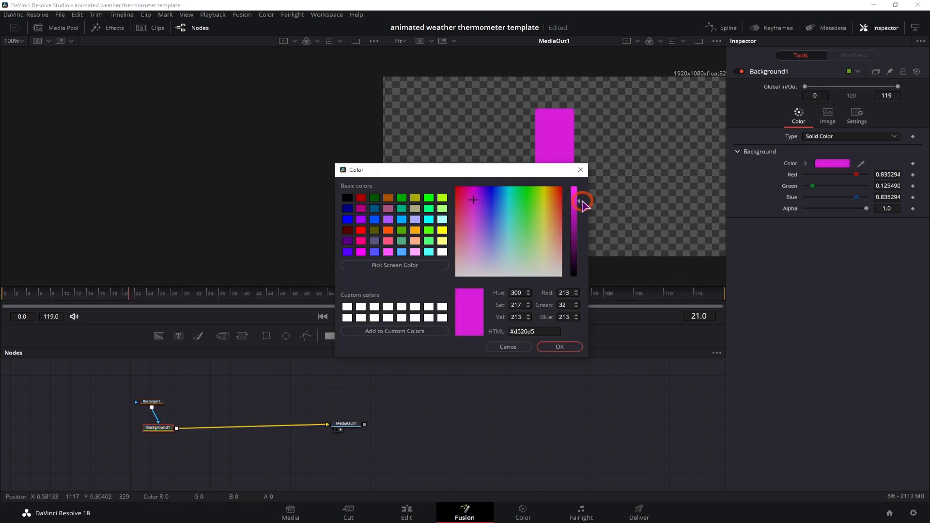
click(542, 201)
click(550, 196)
click(554, 196)
drag(575, 201, 579, 242)
key(Return)
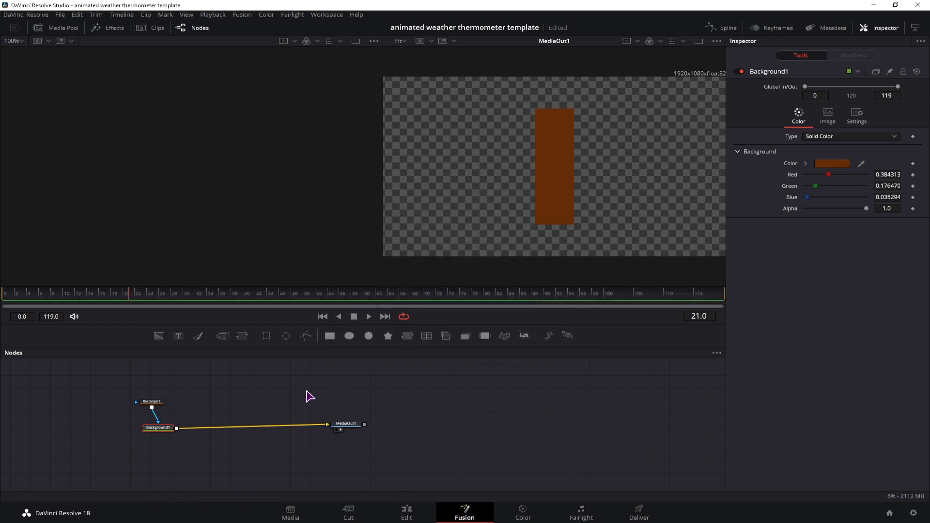
- Bring unnamed.png from the media pool into the node graph as the rectangle-masked source of MediaOut1, replacing the Background node
drag(349, 424, 363, 431)
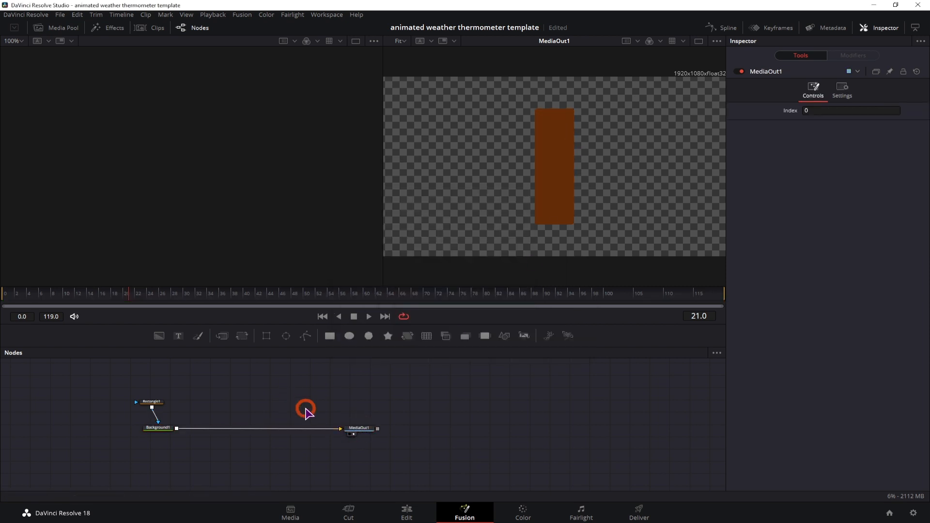
click(64, 31)
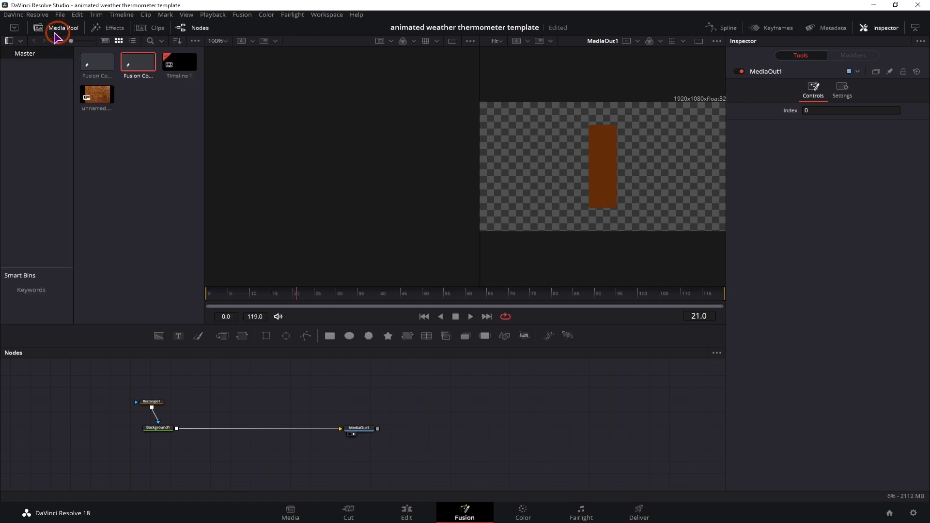
drag(97, 100, 349, 430)
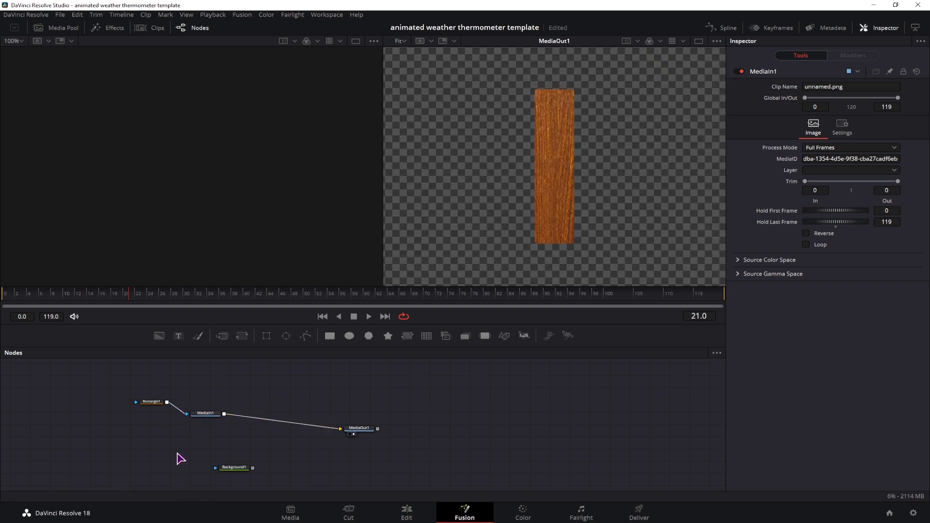
click(215, 416)
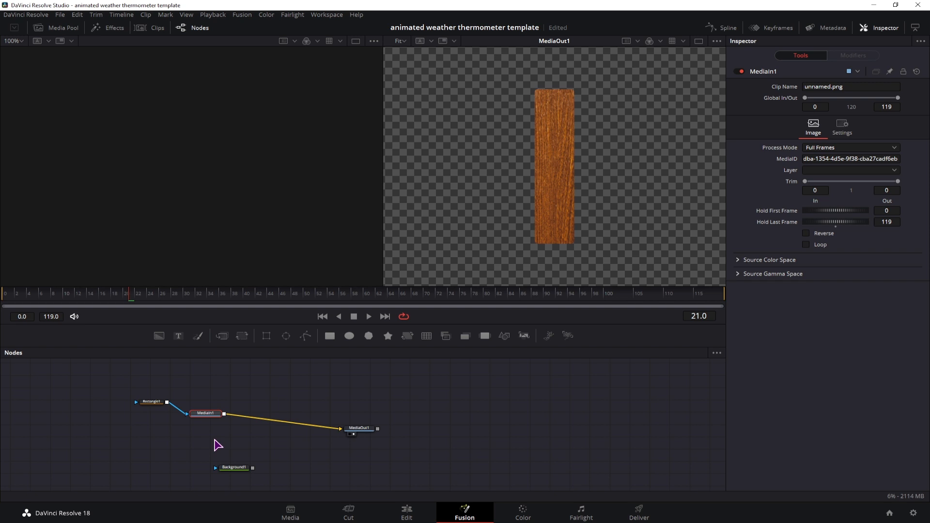
click(215, 440)
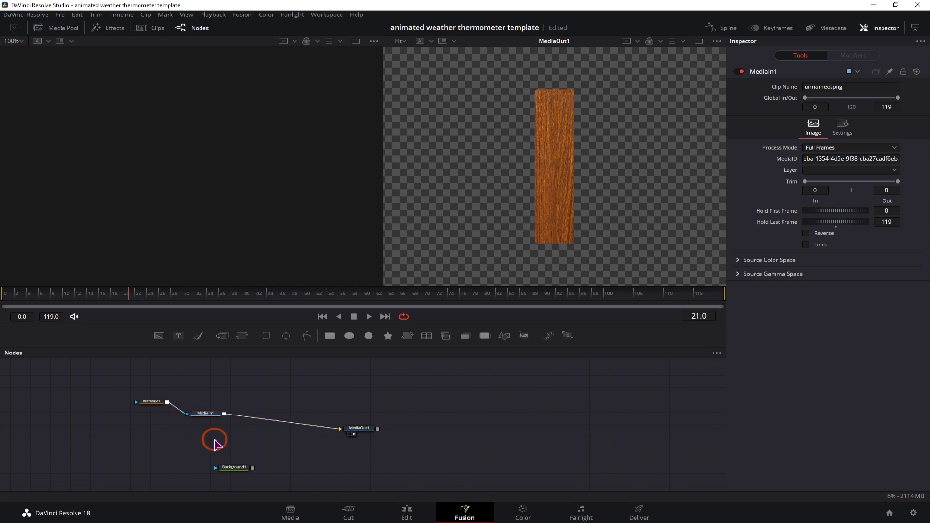
click(208, 416)
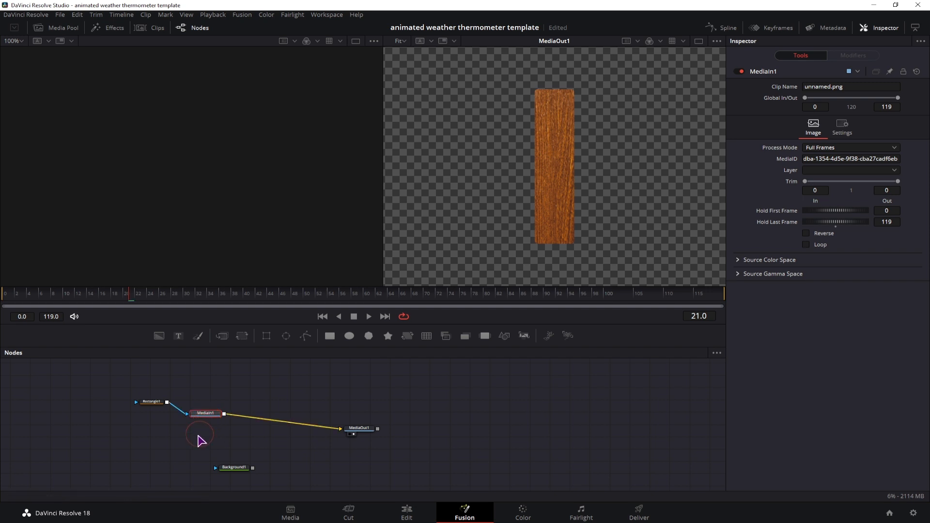
- Add a Loader node with unnamed.png and connect it, masked by the rectangle, to MediaOut1 in place of MediaIn1
key(ctrl+space)
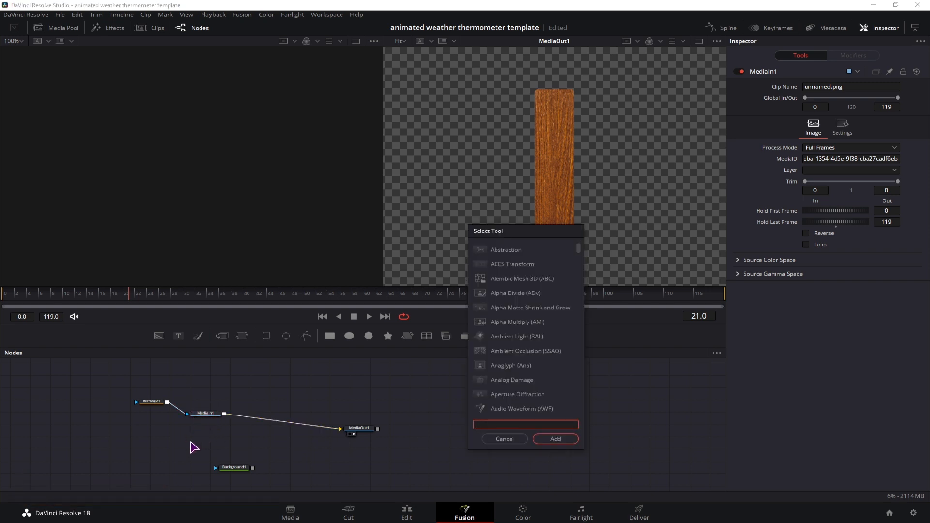
text(loader)
click(552, 440)
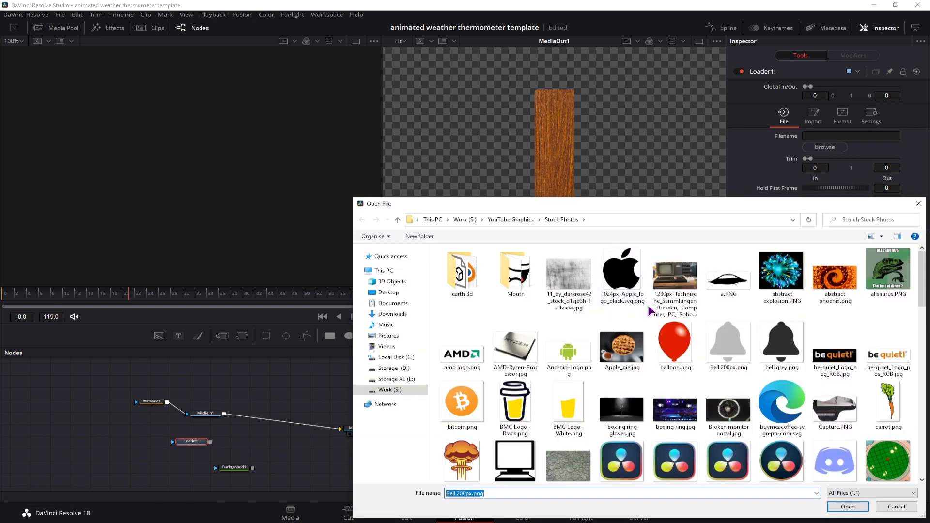
scroll(646, 312, down, 2)
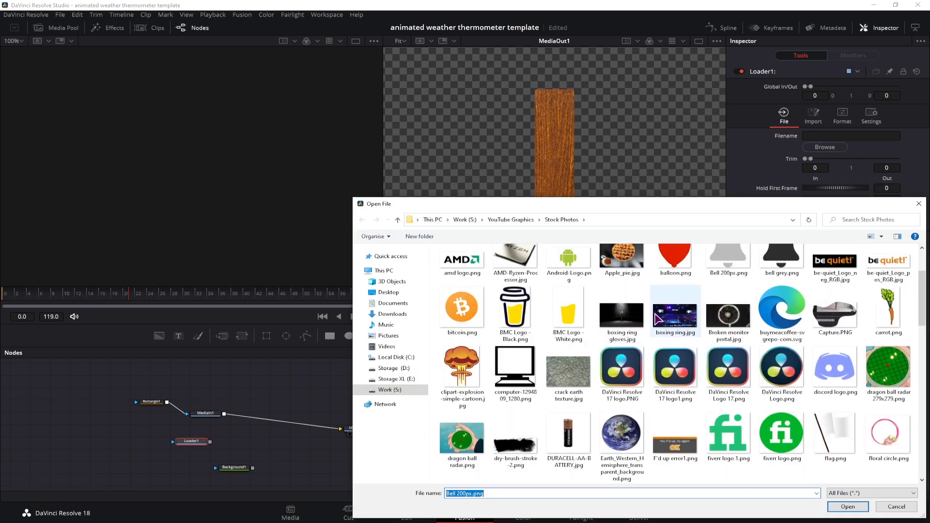
scroll(655, 314, down, 1)
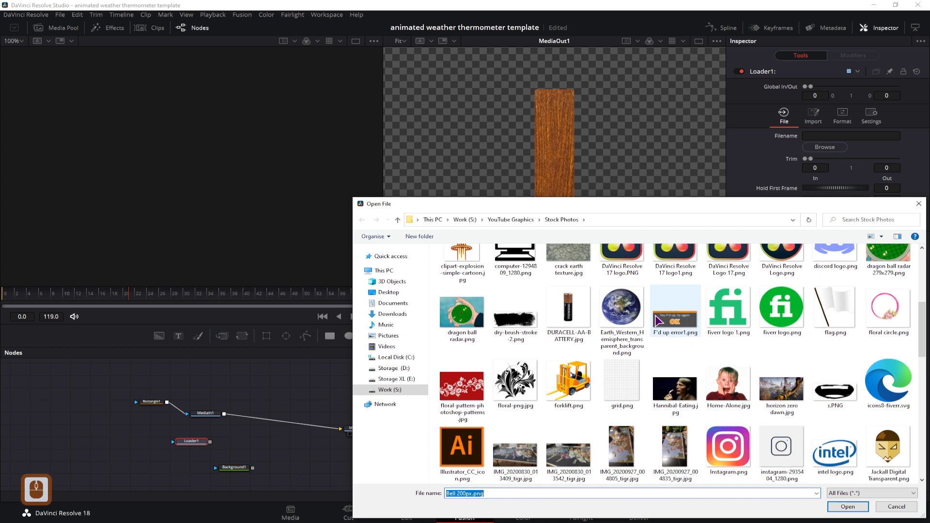
scroll(656, 315, down, 3)
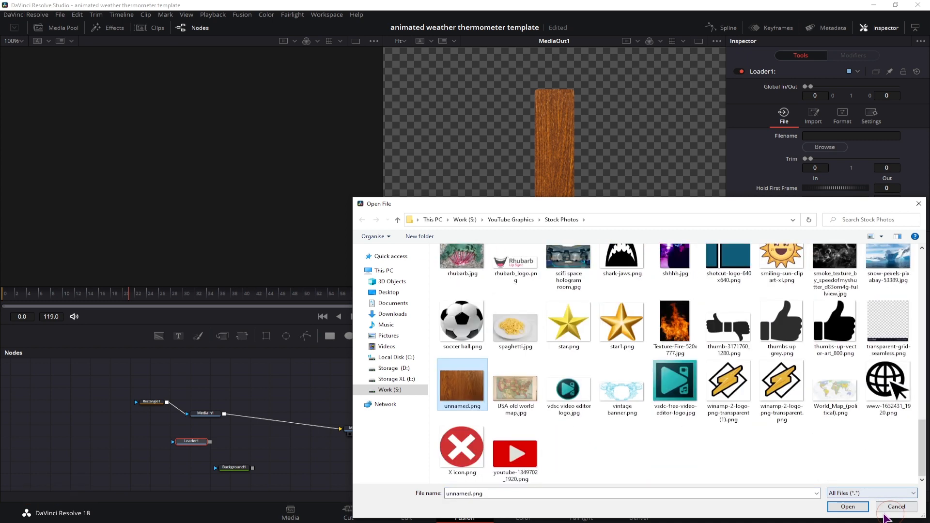
click(846, 506)
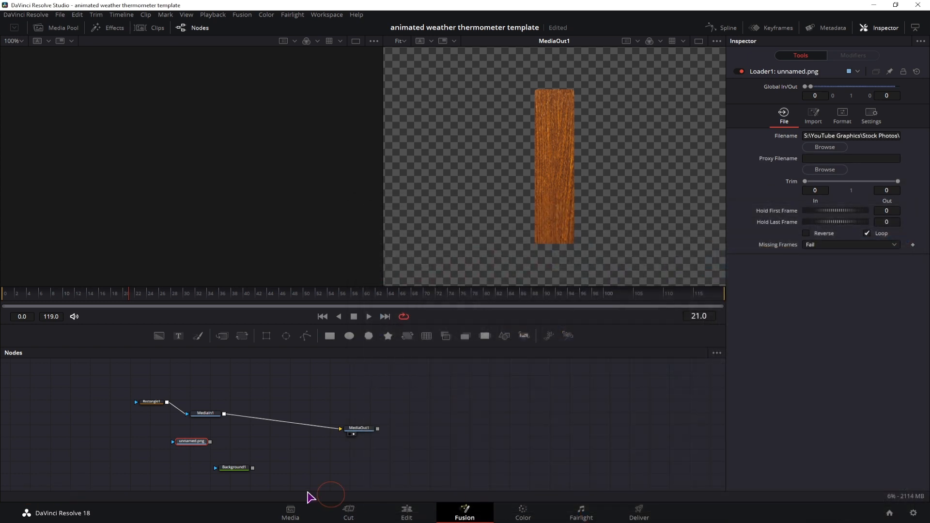
drag(187, 413, 342, 431)
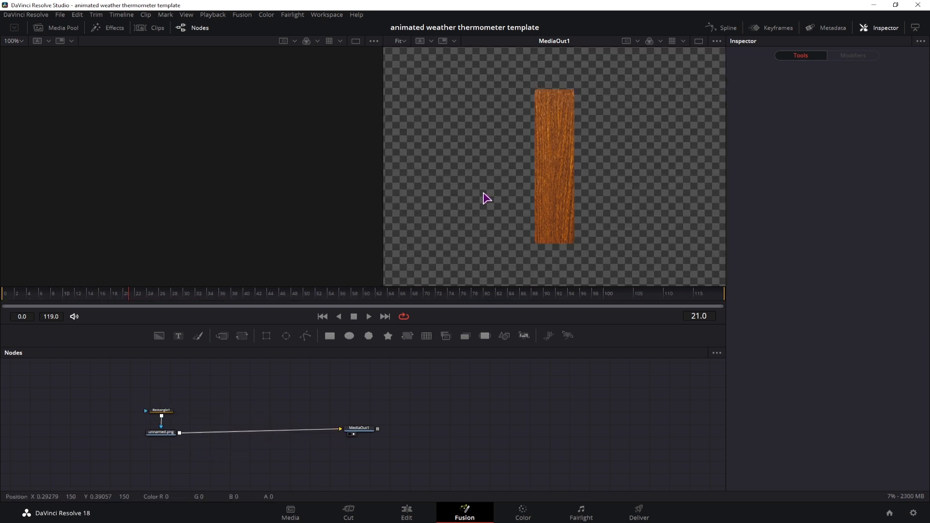
drag(359, 428, 359, 431)
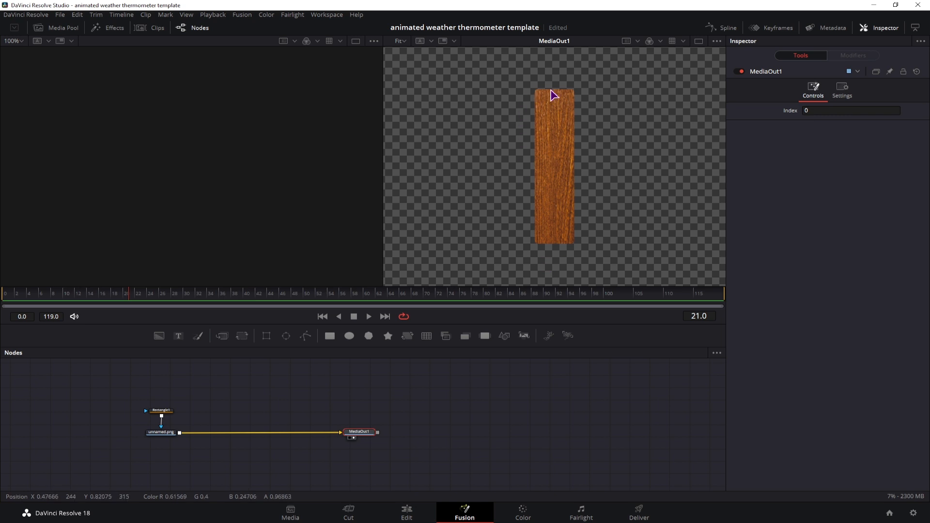
click(164, 414)
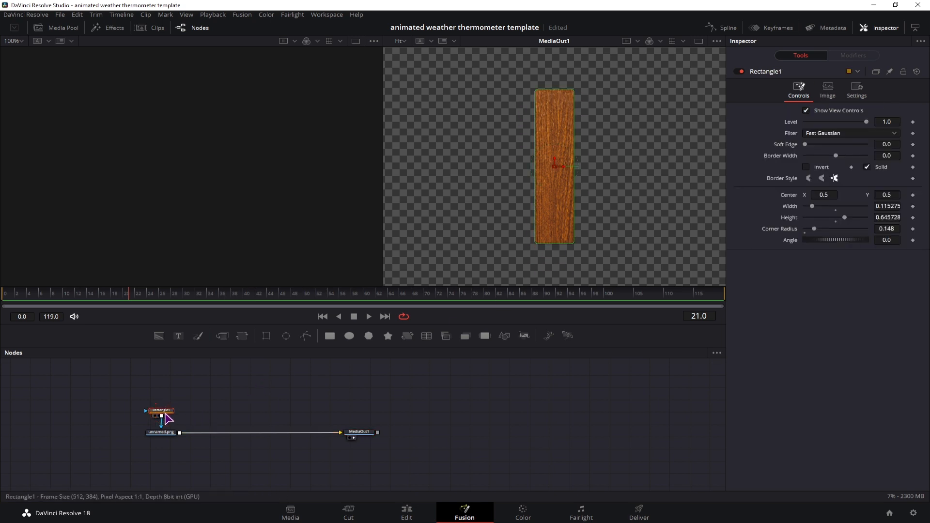
key(ctrl+c)
click(202, 413)
key(ctrl+v)
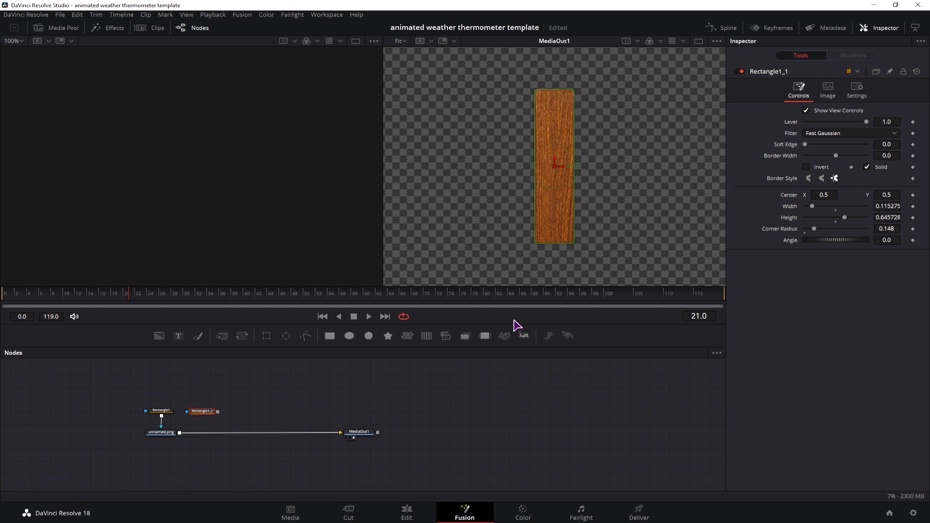
click(202, 413)
key(BackSpace)
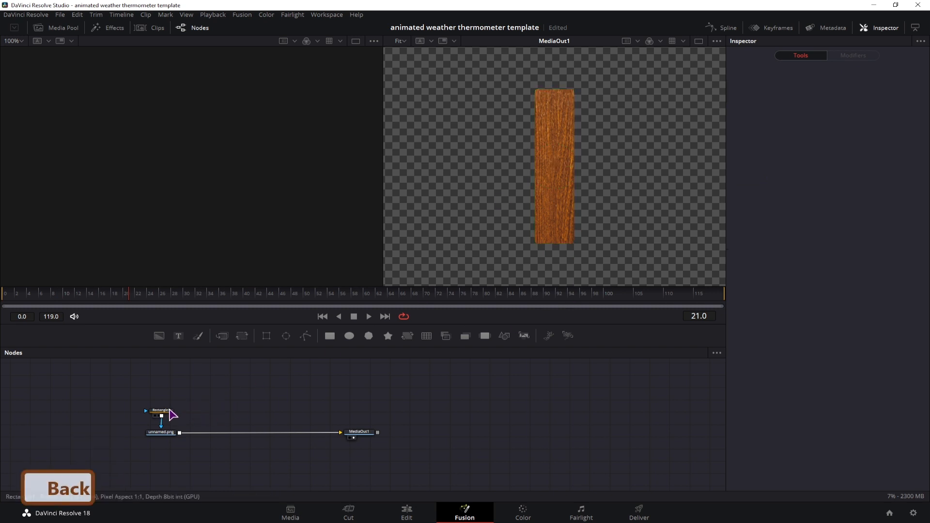
- Paste an instance of Rectangle1 beside the original and reduce the rectangle's height to about 0.551
click(161, 411)
key(ctrl+c)
click(193, 412)
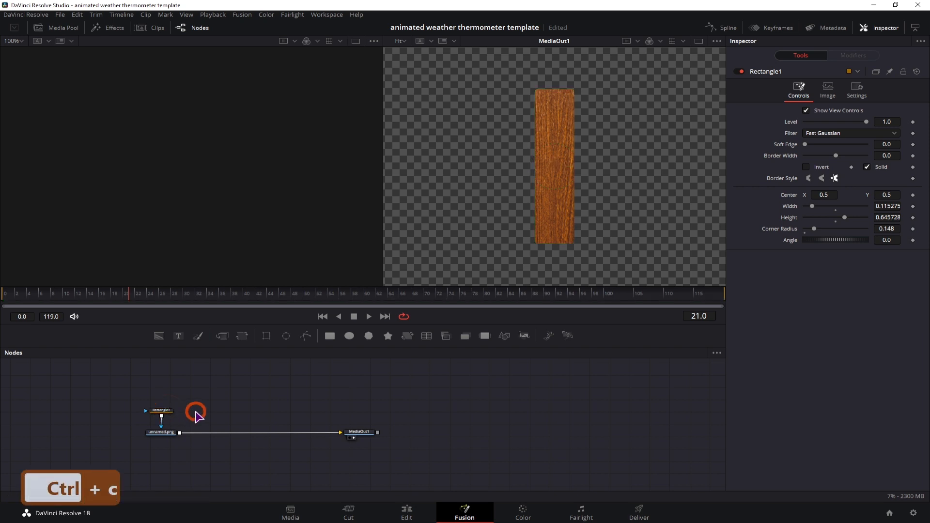
right_click(198, 413)
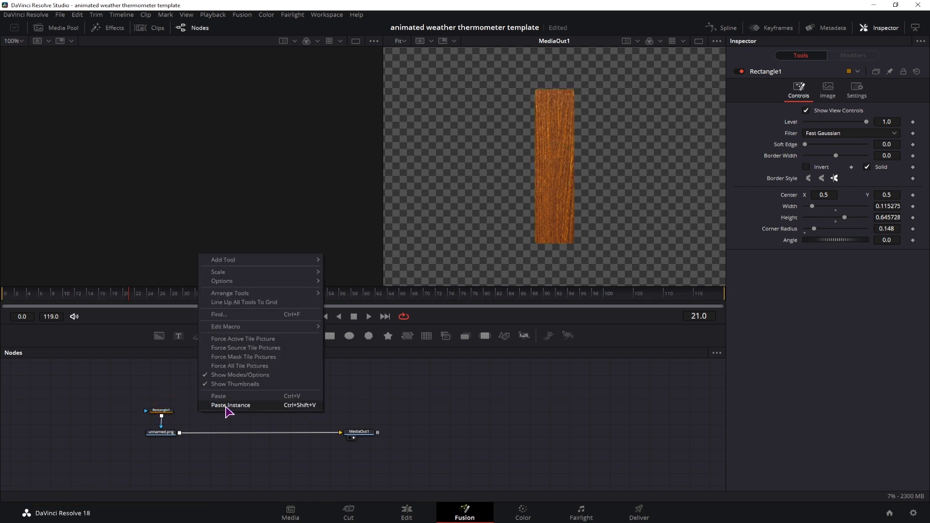
click(239, 406)
click(217, 414)
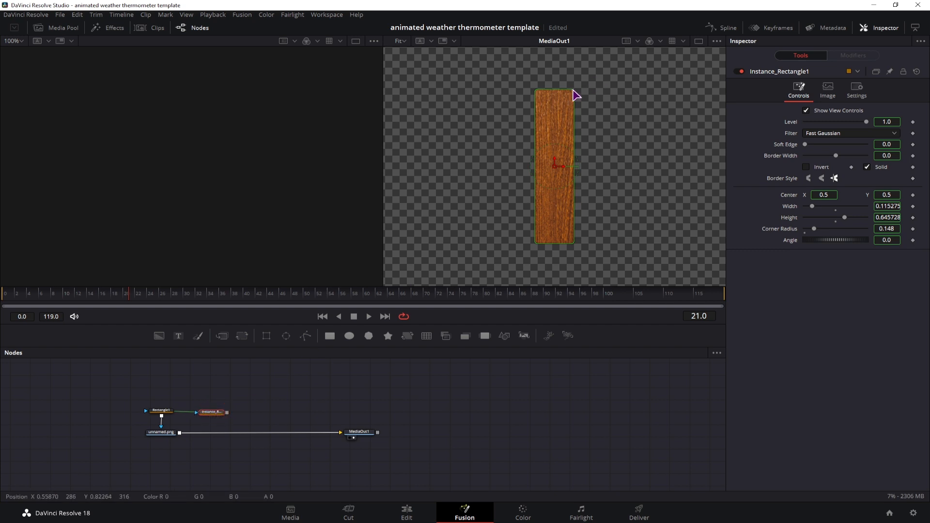
mouse_move(574, 90)
mouse_down()
mouse_move(591, 73)
mouse_move(556, 91)
mouse_move(567, 106)
mouse_move(575, 101)
mouse_up()
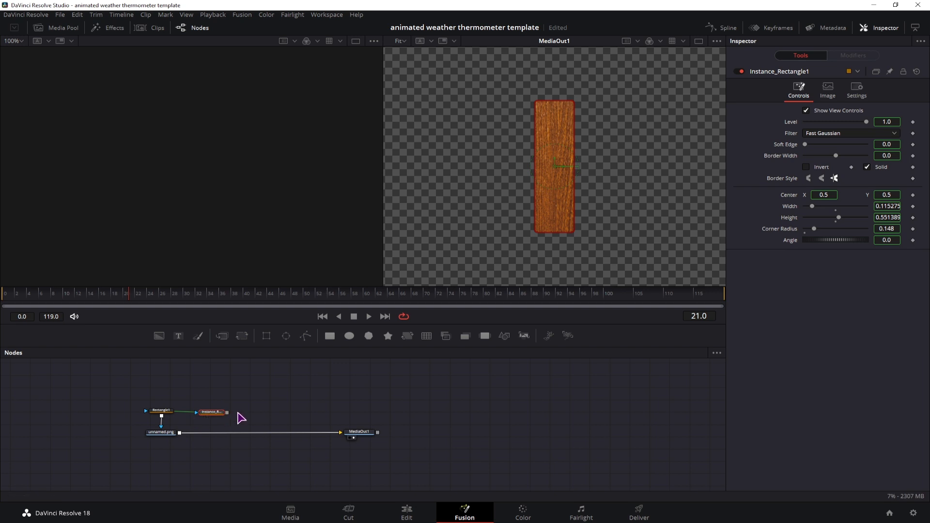
drag(213, 413, 161, 410)
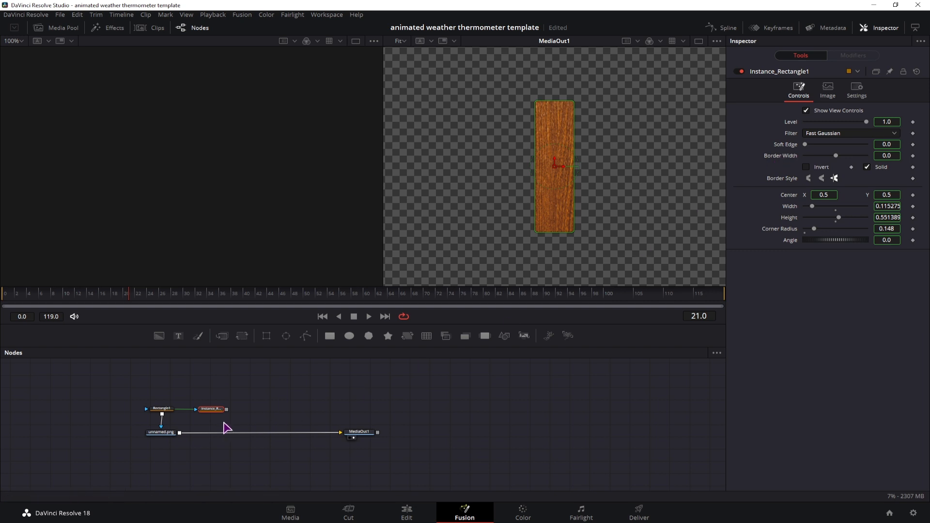
- Deinstance the Border Width of Instance_Rectangle1 and set it to about 0.019
right_click(785, 161)
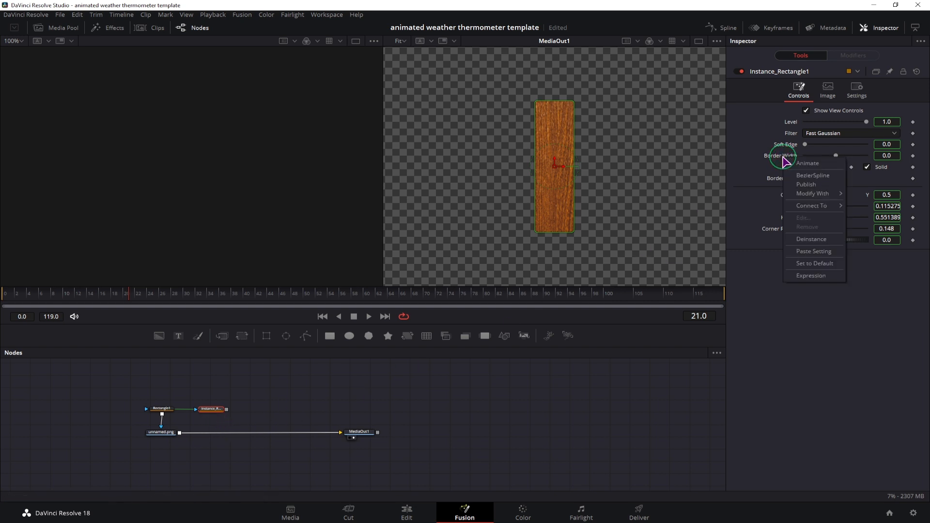
click(811, 241)
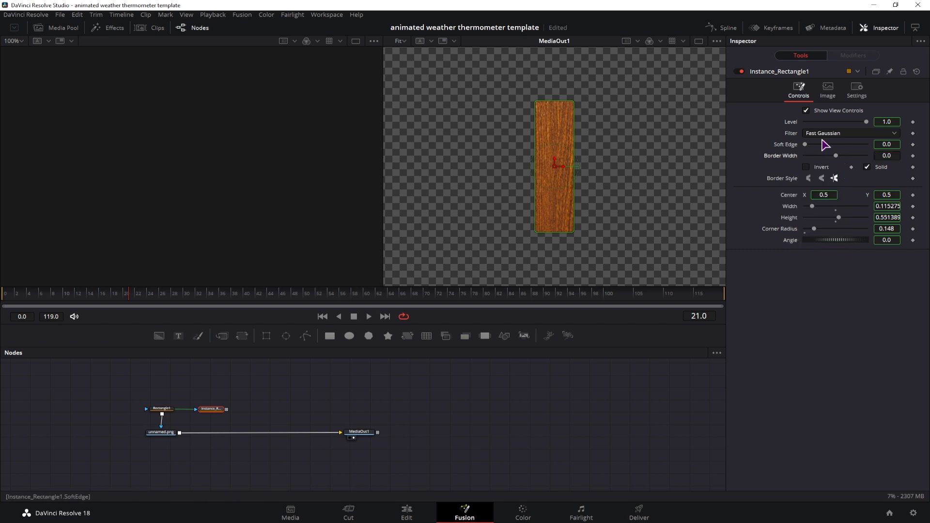
drag(839, 156, 848, 160)
- Merge a Background masked by Instance_Rectangle1 over the wood texture, then deinstance the mask's Solid option and turn it off
mouse_move(159, 335)
mouse_down()
mouse_move(251, 411)
mouse_move(238, 412)
mouse_move(252, 415)
mouse_move(251, 433)
mouse_up()
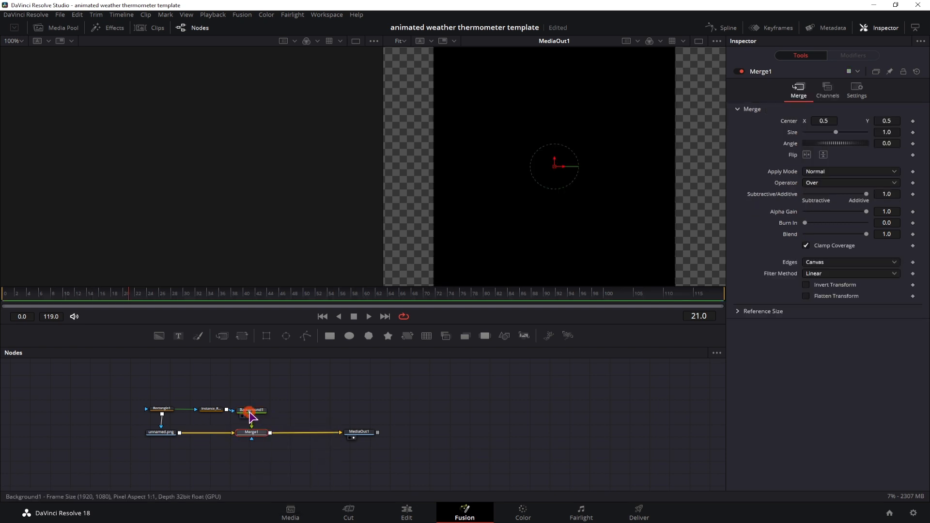
click(211, 409)
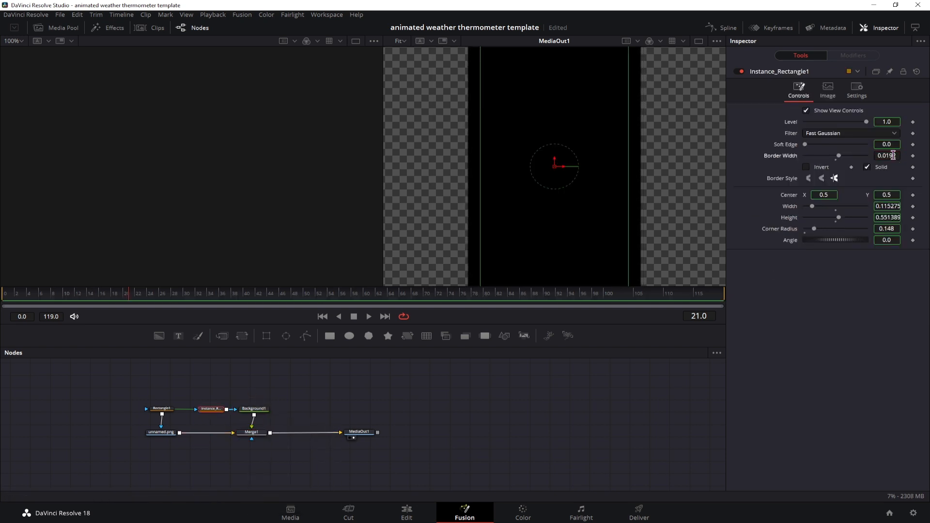
right_click(869, 171)
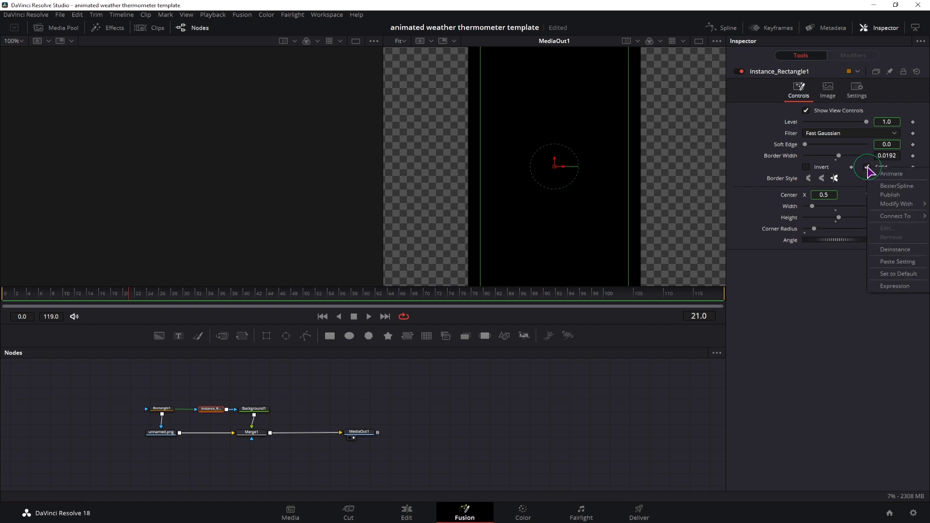
click(894, 250)
click(867, 166)
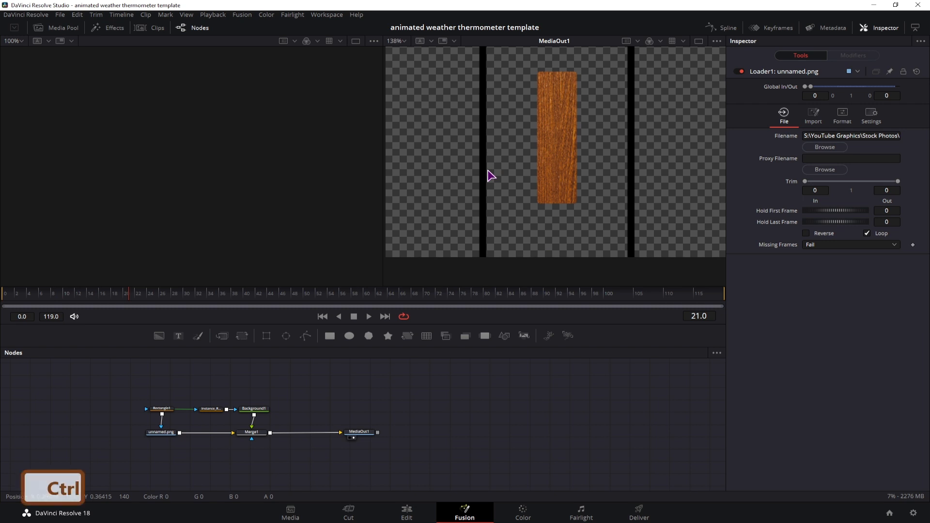
- Insert a 1920 by 1080 Resize node between the unnamed.png loader and Merge1
scroll(499, 175, down, 2)
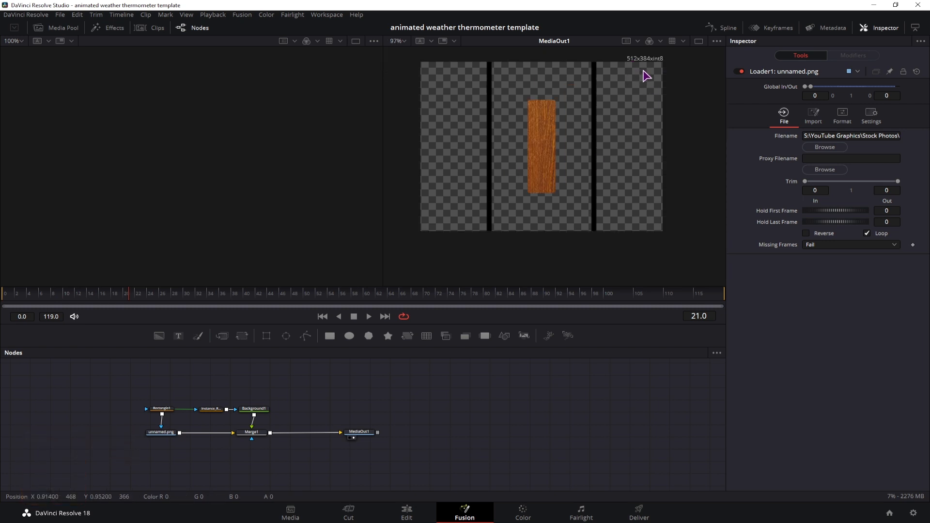
click(347, 415)
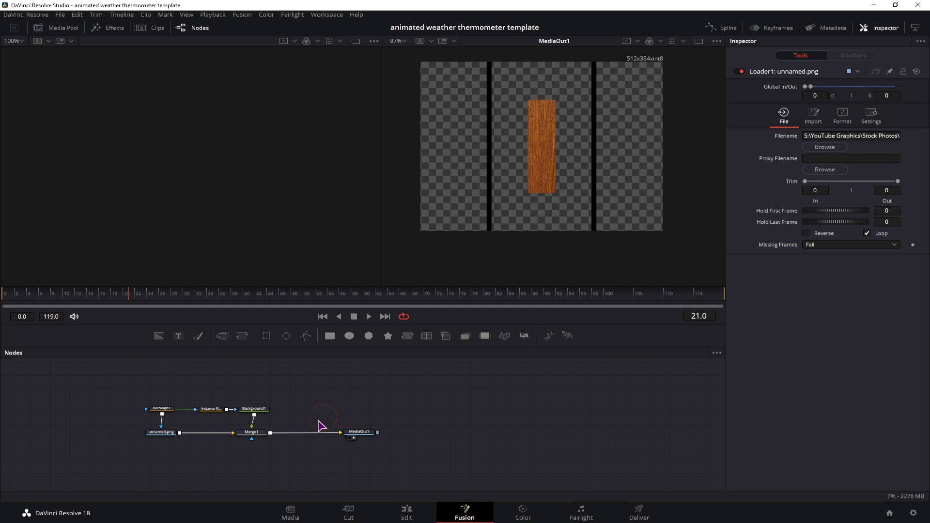
click(166, 437)
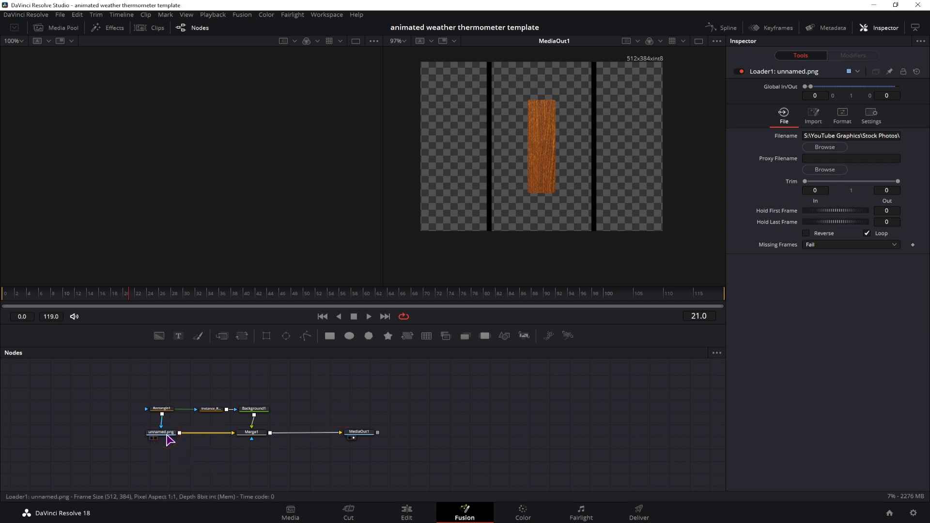
click(152, 437)
click(187, 446)
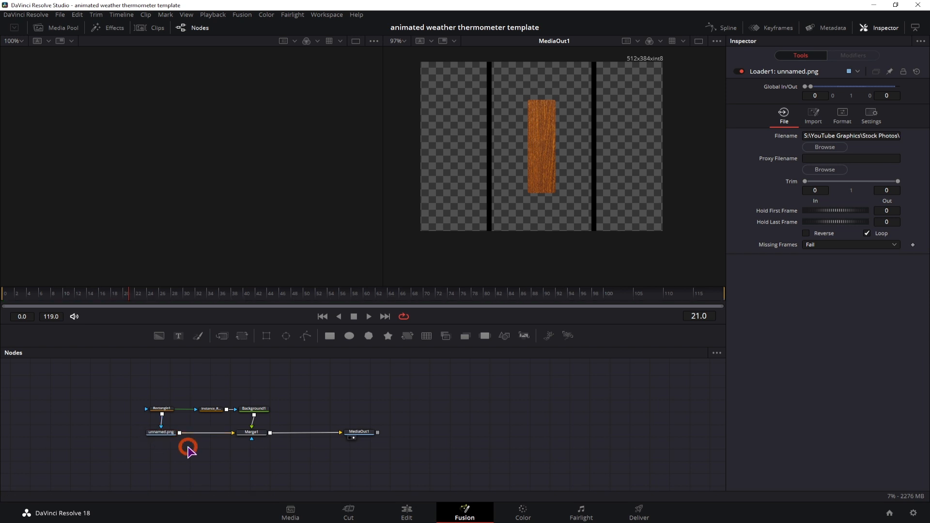
click(161, 433)
click(189, 443)
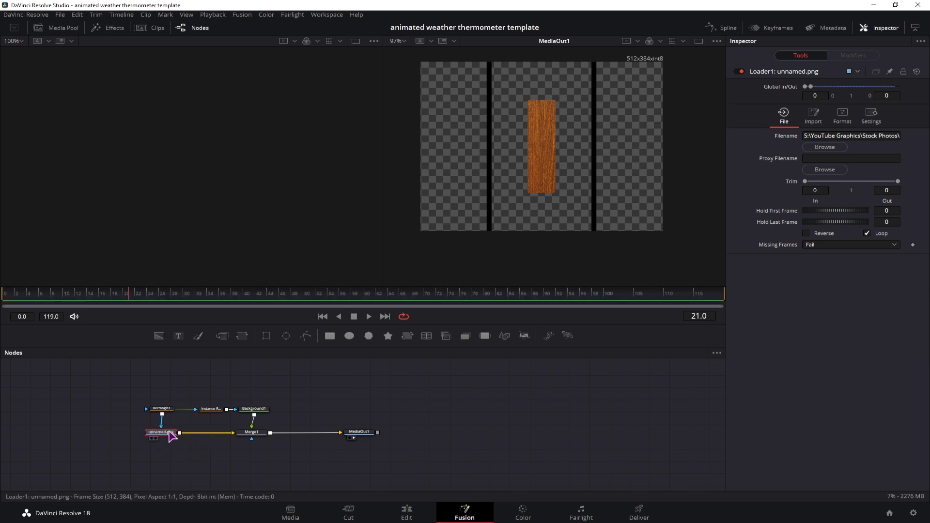
key(ctrl+space)
text(res)
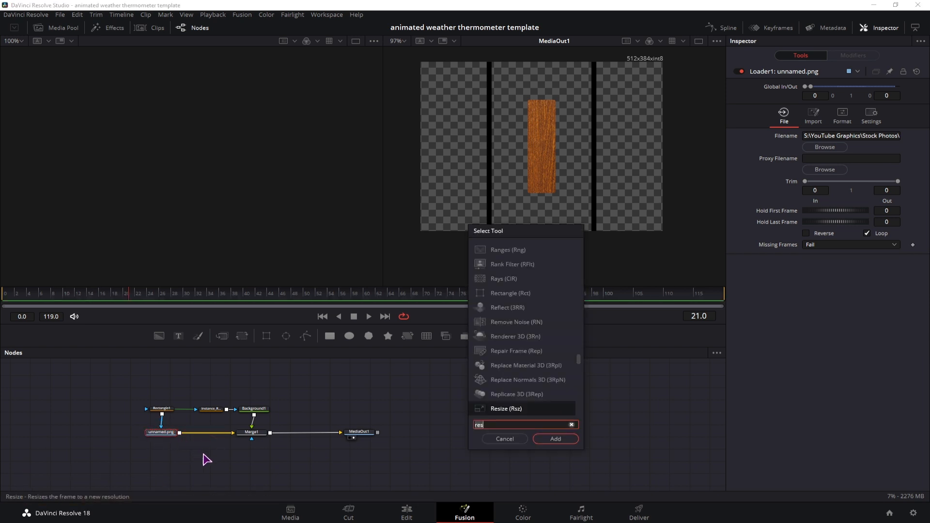
click(504, 413)
click(558, 441)
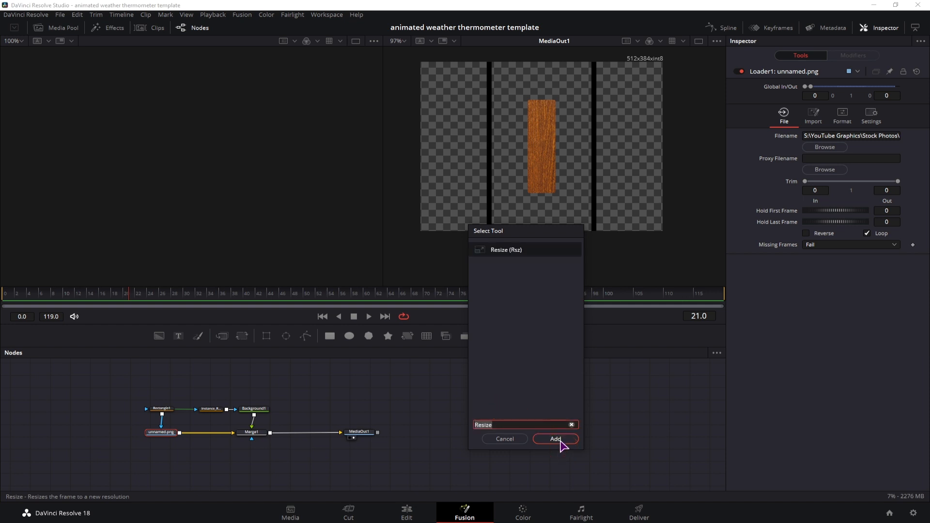
ctrl+scroll(588, 174, down, 5)
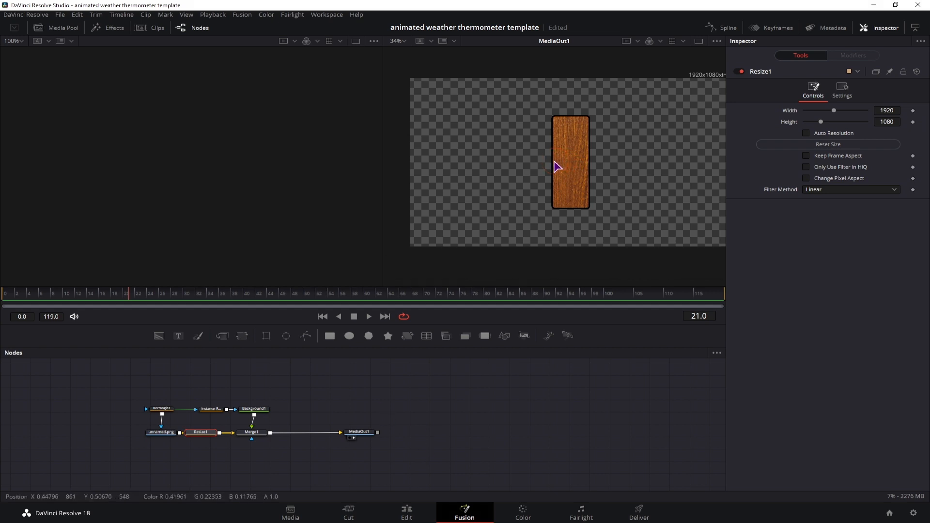
- Set the colour of Background1, which forms the board's border, to white
click(261, 408)
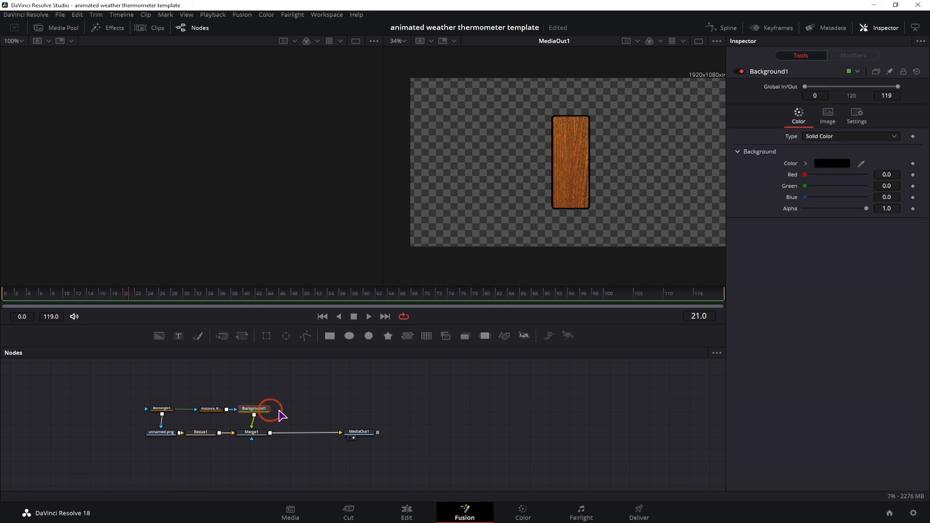
click(803, 175)
drag(805, 177, 852, 188)
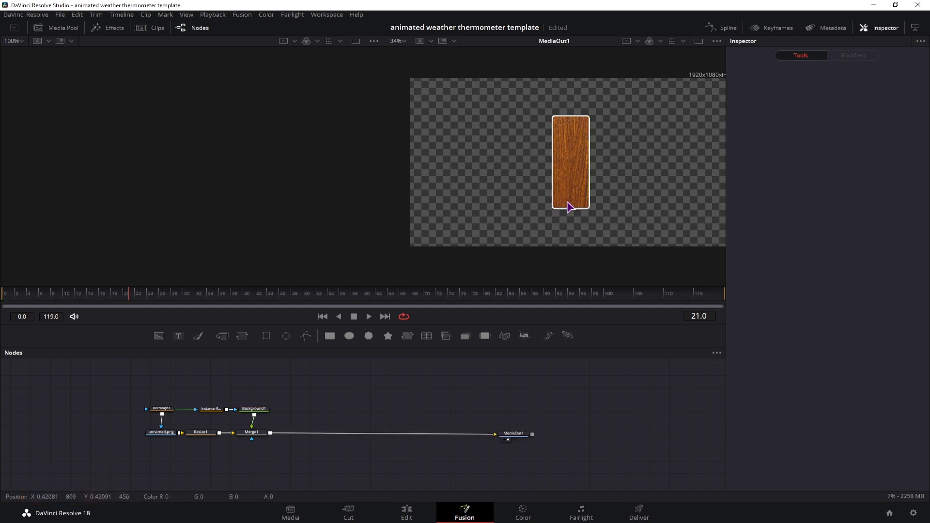
- Group all the wooden board nodes except MediaOut1 and place the group in line with MediaOut1
click(286, 463)
drag(286, 463, 146, 394)
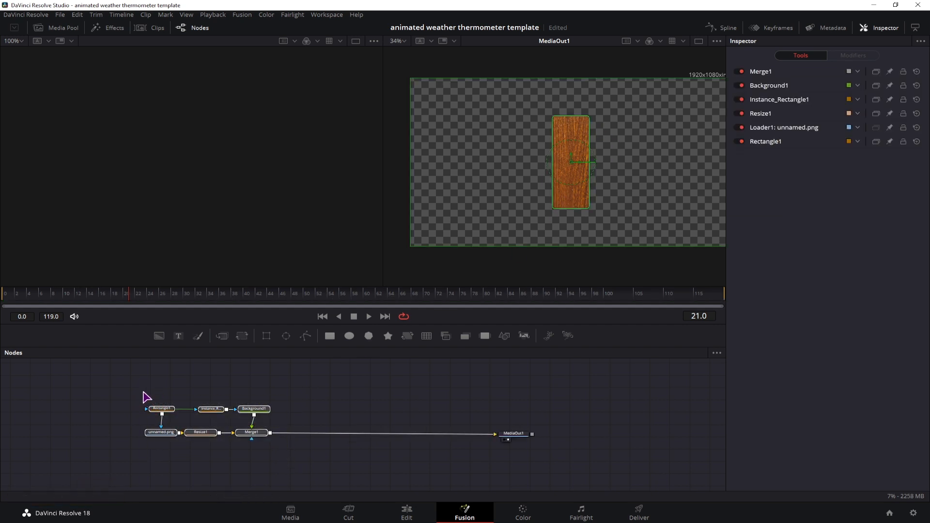
key(ctrl+g)
drag(216, 407, 189, 436)
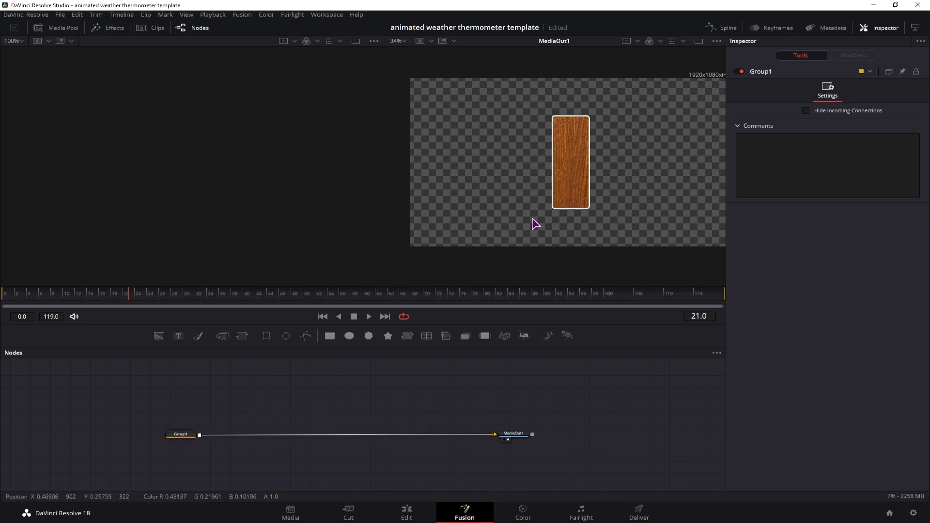
- Add sRectangle and sEllipse nodes, combine them through an sBoolean into an sRender, and merge the result over Group1
click(319, 413)
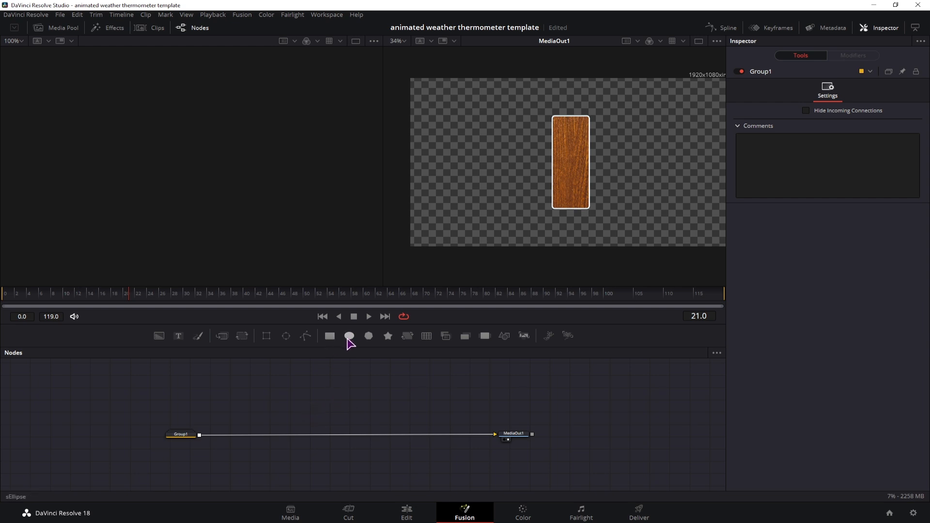
drag(330, 337, 257, 405)
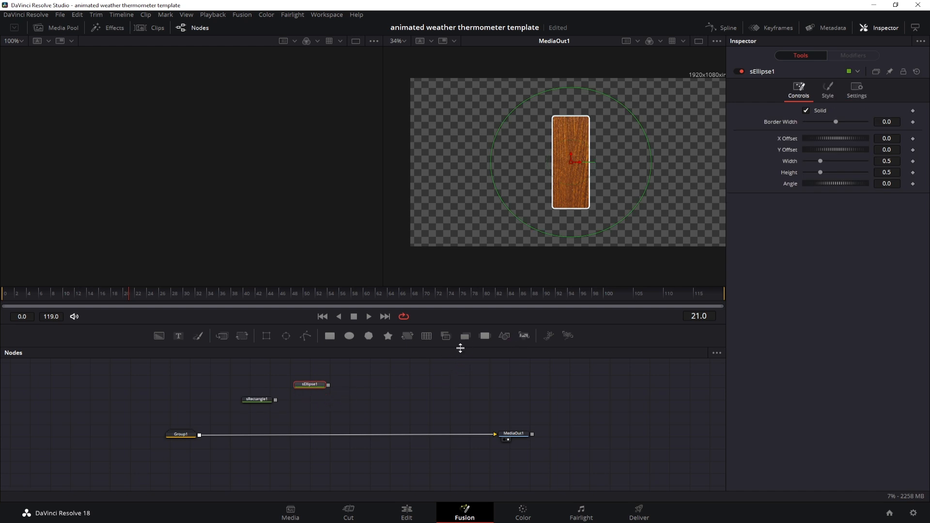
drag(328, 403, 202, 438)
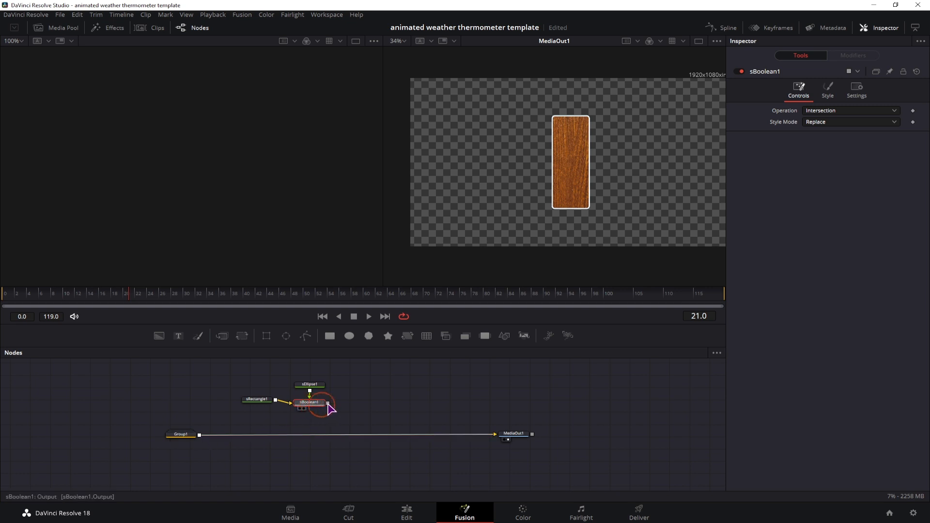
drag(524, 336, 478, 385)
drag(334, 421, 199, 435)
- Link sEllipse1's width to its Height, set the height to 0.04, and move the circle down to a Y offset of about -0.12
click(310, 384)
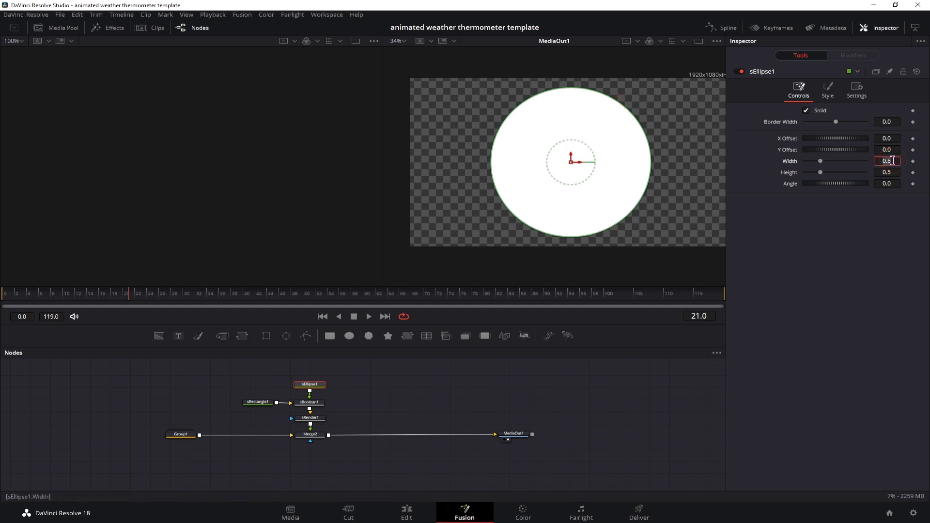
text(=)
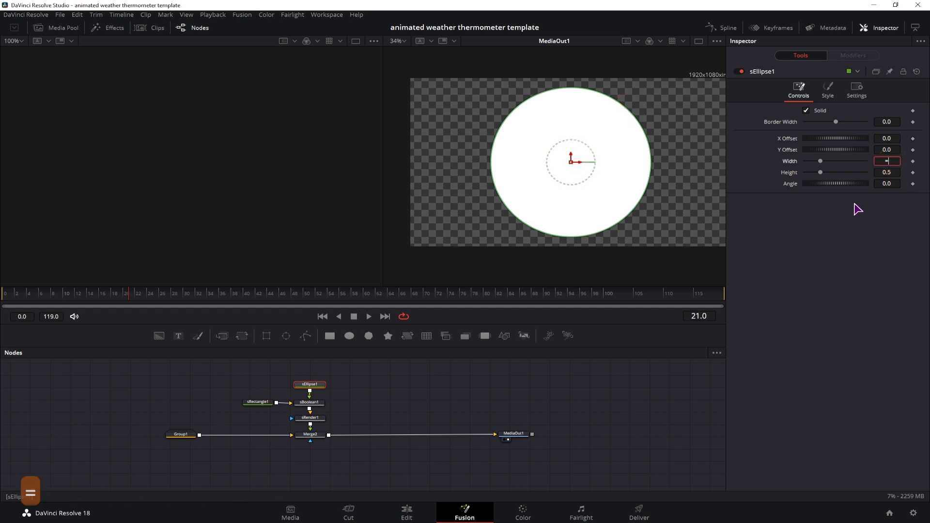
click(867, 218)
drag(807, 173, 795, 190)
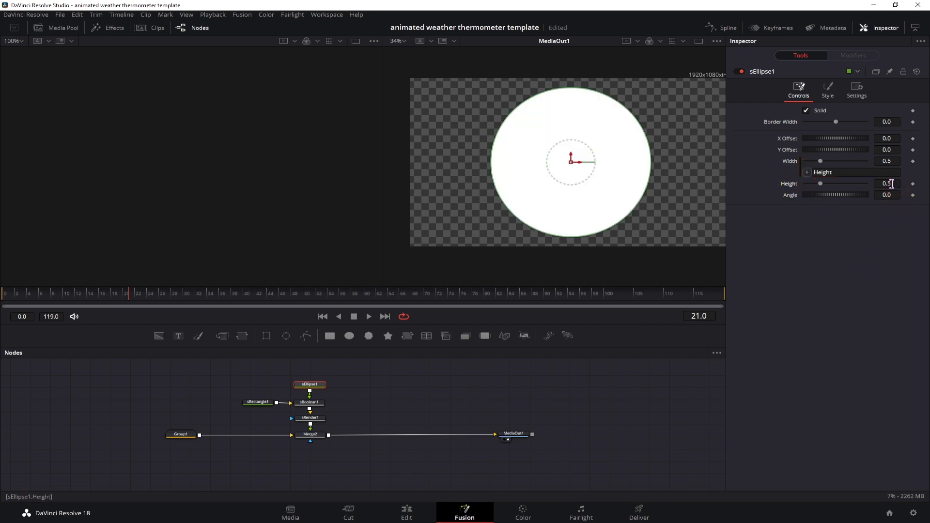
drag(887, 183, 737, 191)
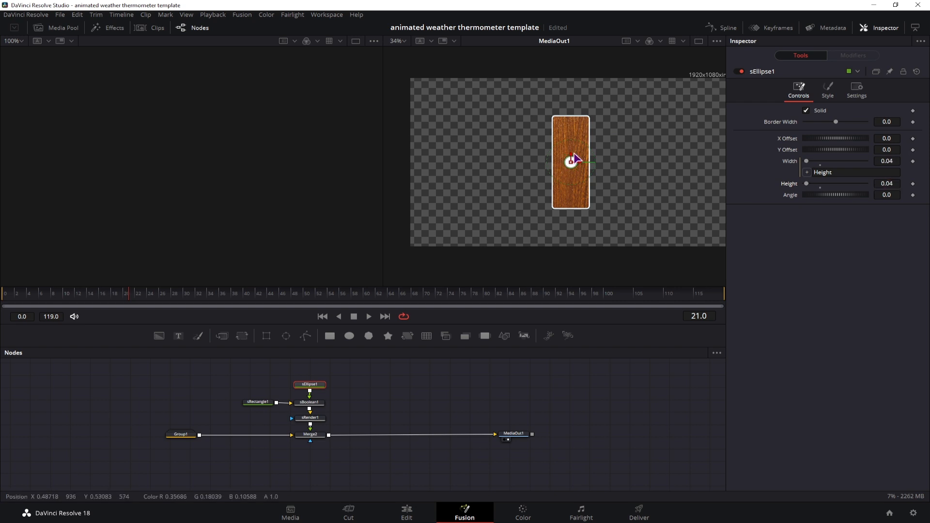
drag(572, 160, 571, 197)
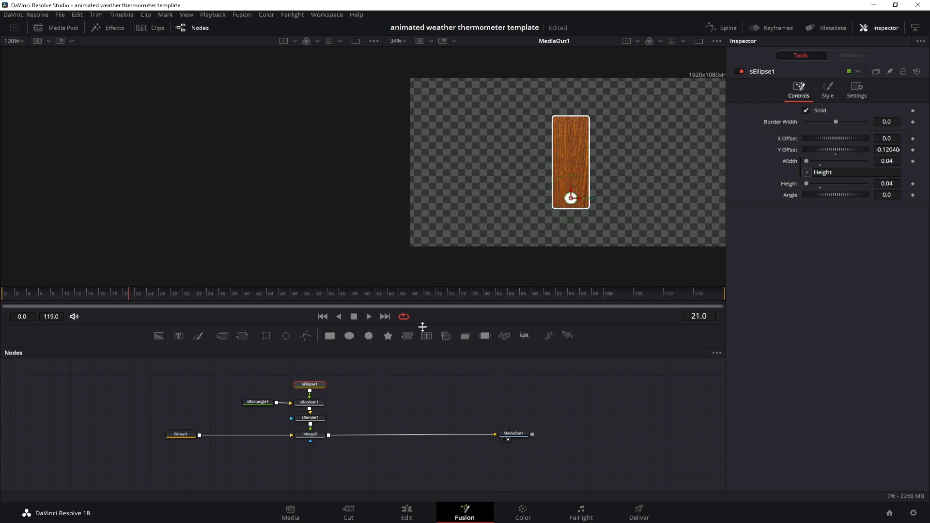
- Set the sBoolean1 operation to Union so that the rectangle and circle are combined
click(253, 403)
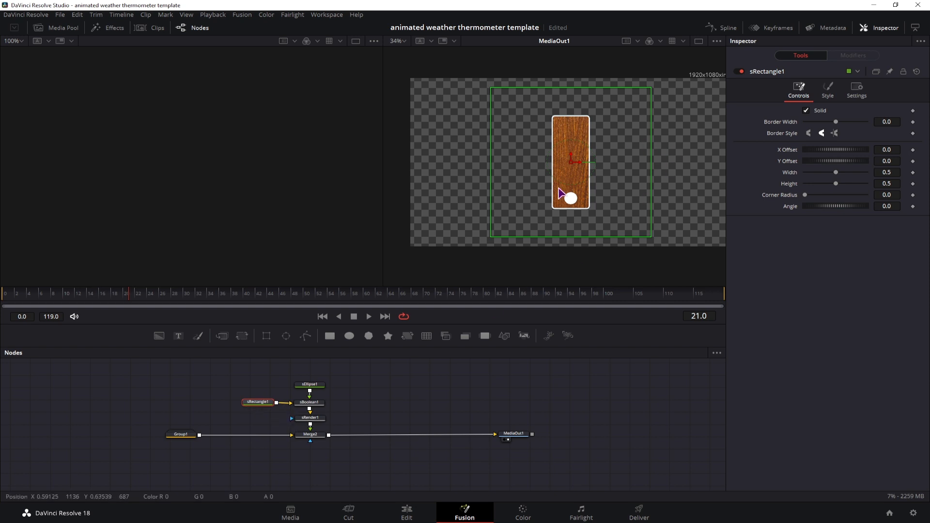
click(306, 406)
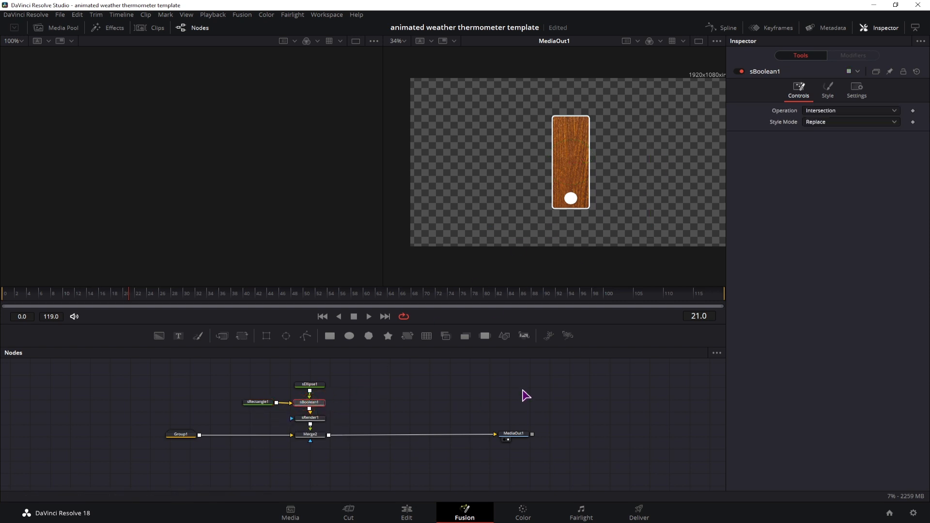
click(841, 111)
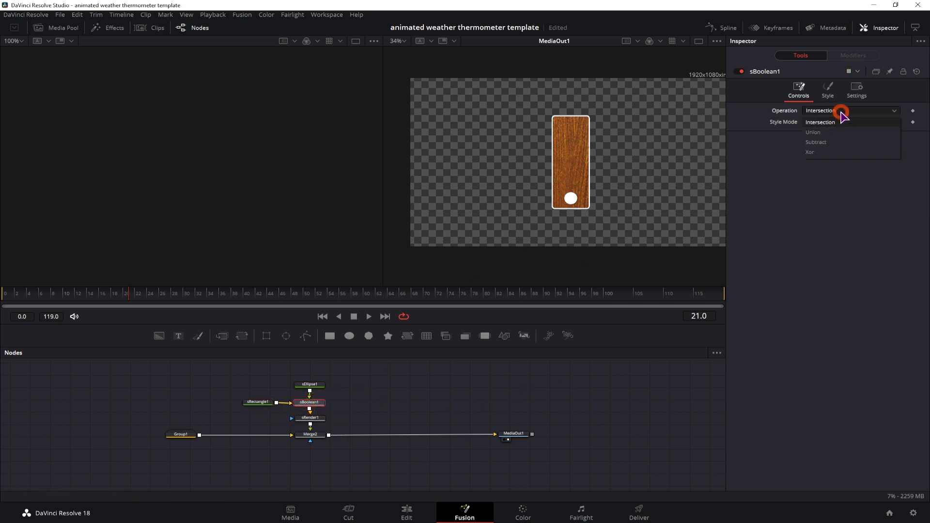
click(819, 133)
click(649, 158)
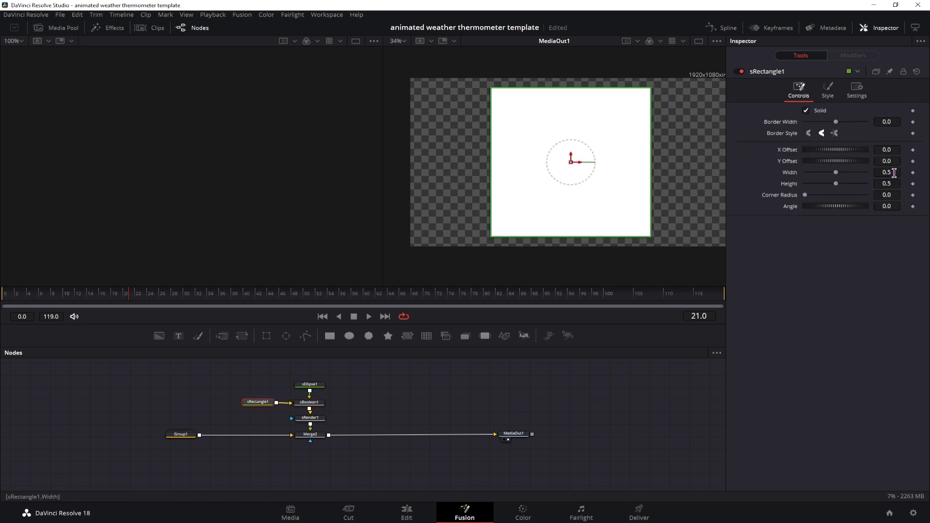
- Set sRectangle1's width to 0.025, height to 0.25, and corner radius to 1.0
drag(836, 172, 806, 172)
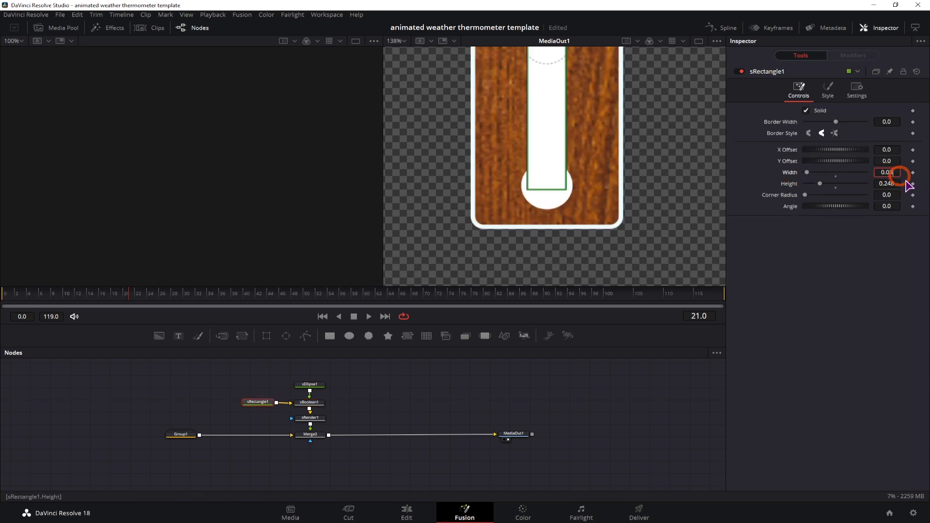
key(BackSpace)
text(25)
click(896, 309)
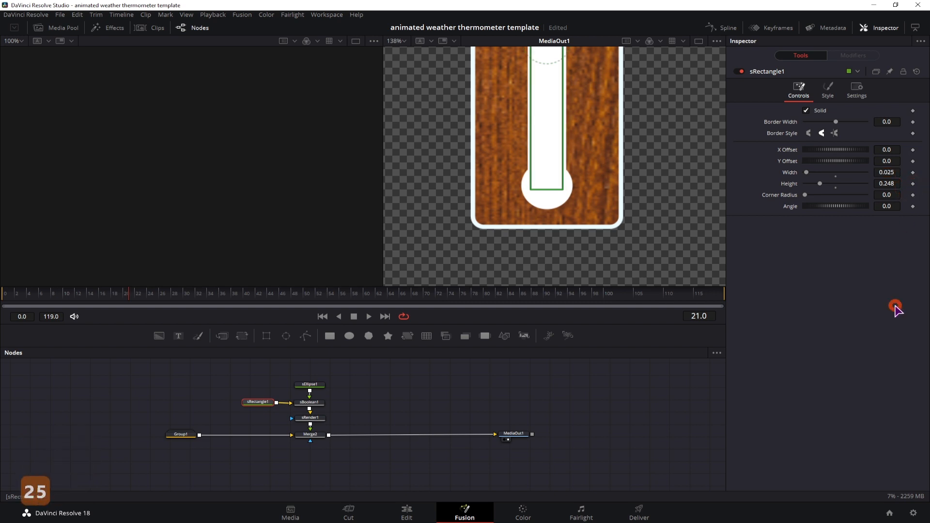
click(896, 184)
key(BackSpace)
key(BackSpace)
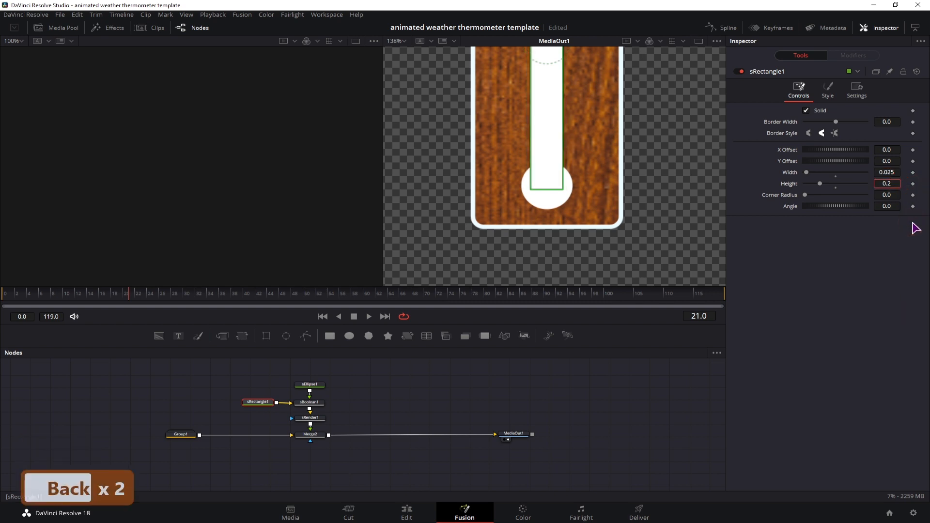
text(5)
click(872, 304)
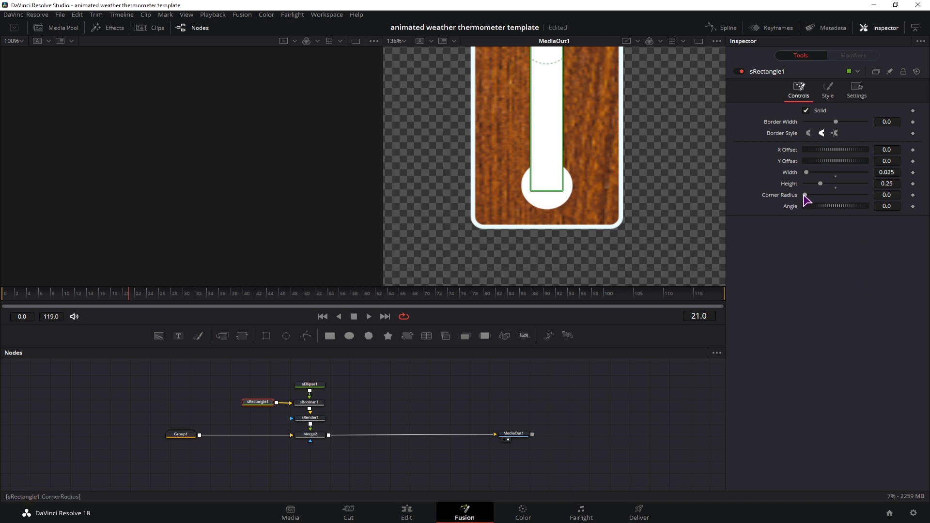
drag(804, 195, 896, 198)
scroll(684, 187, down, 2)
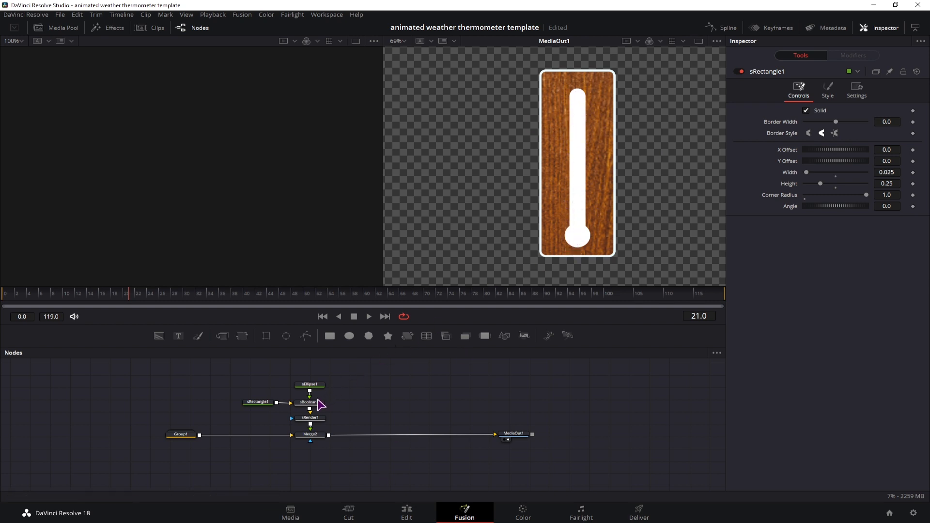
- Tint the combined sBoolean1 shape a pale blue with red 0.929 and green 0.976
click(312, 402)
click(829, 90)
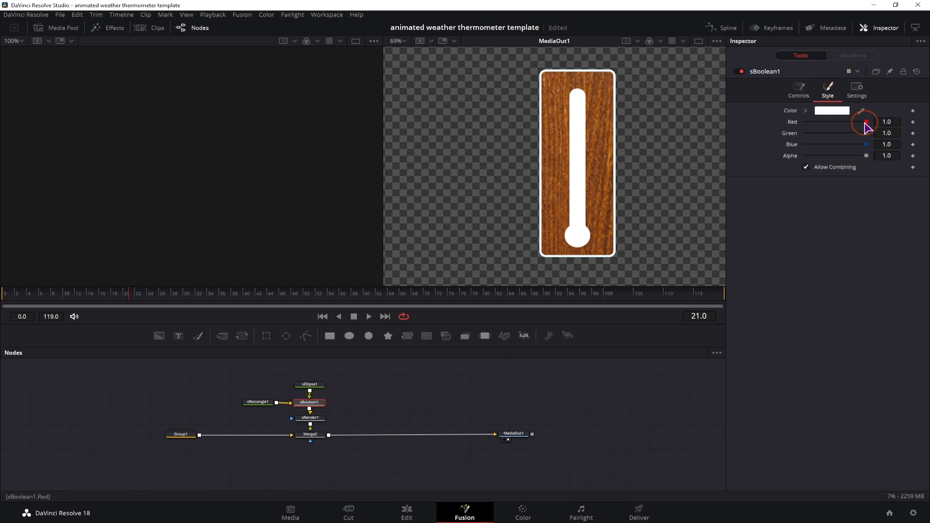
mouse_move(865, 123)
mouse_down()
mouse_move(804, 125)
mouse_move(856, 121)
mouse_up()
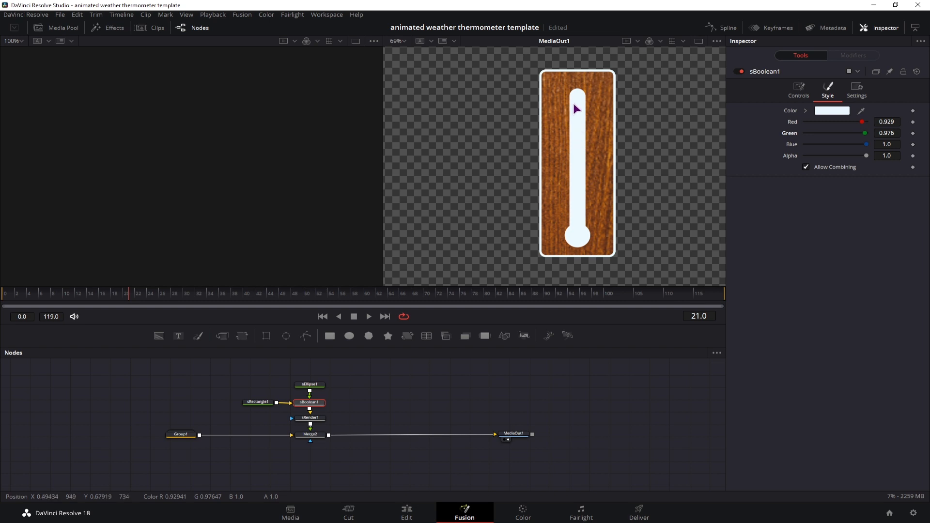
click(365, 407)
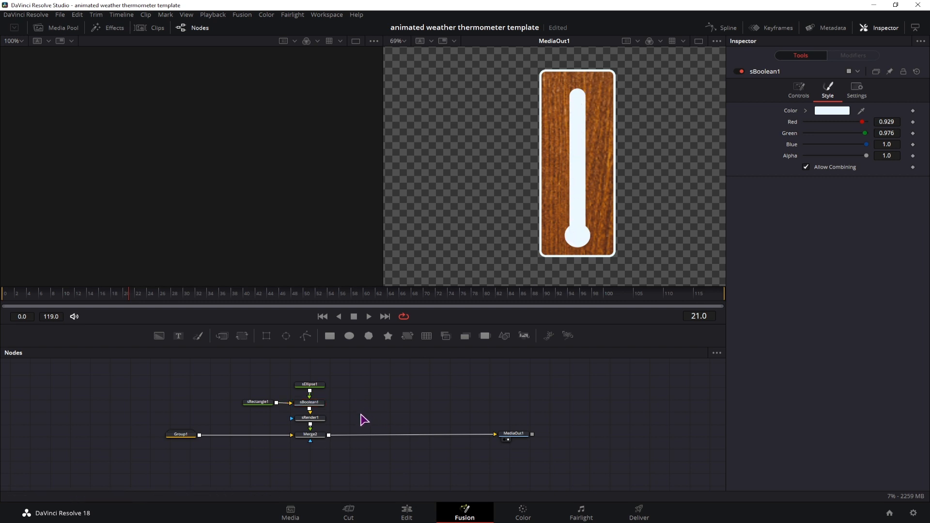
- Move the shape nodes up, branch an sOutline from sBoolean1 into a new sRender, and merge it over Merge2
click(384, 387)
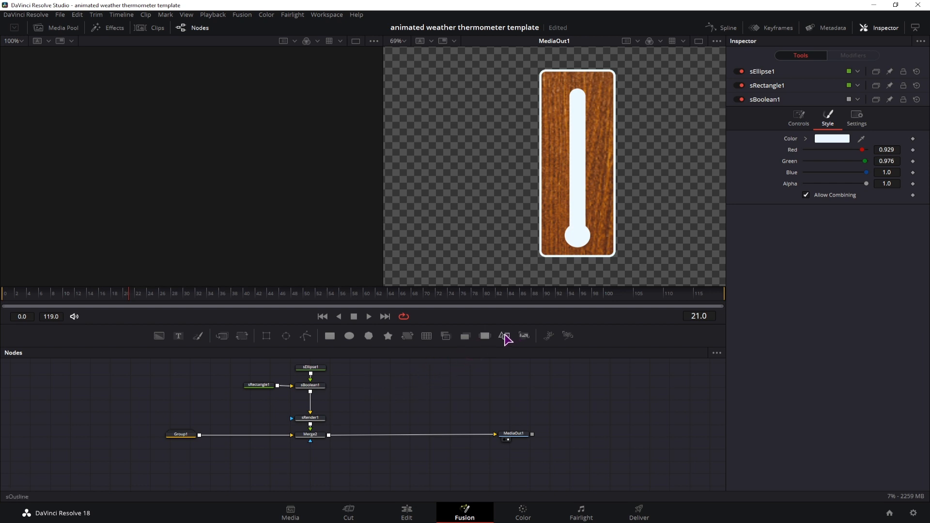
drag(362, 386, 363, 390)
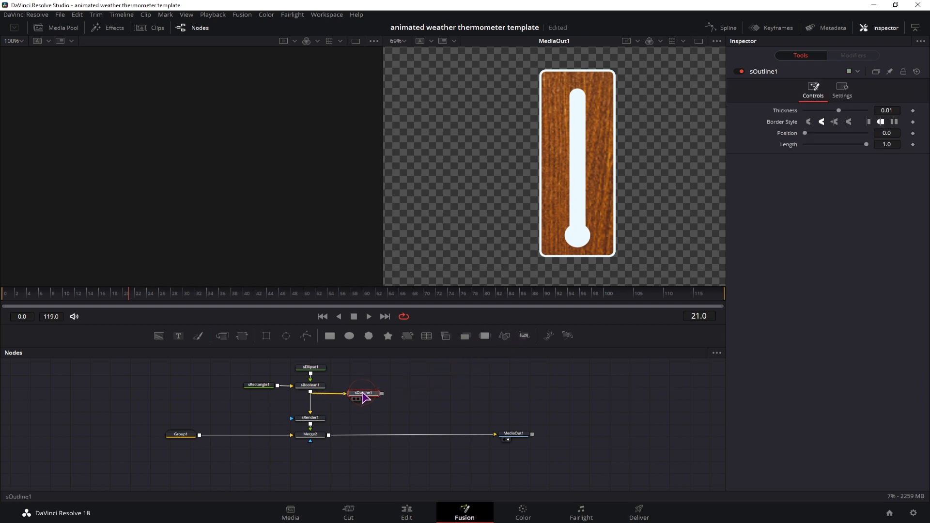
drag(525, 335, 476, 377)
mouse_move(367, 416)
mouse_down()
mouse_move(347, 417)
mouse_move(328, 440)
mouse_move(367, 407)
mouse_up()
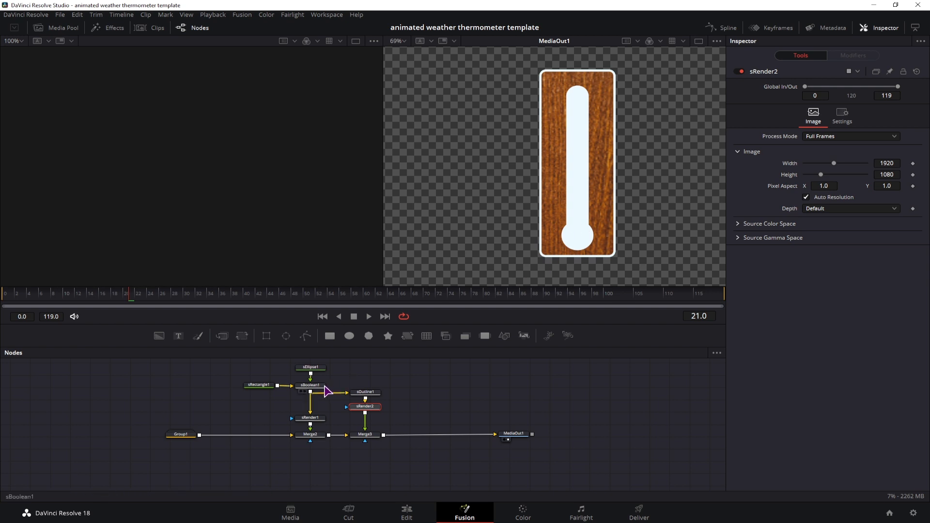
- Add a Background node between sRender2 and Merge3, using sRender2 as its mask
drag(159, 336, 416, 411)
mouse_move(366, 425)
mouse_down()
mouse_move(403, 411)
mouse_move(364, 434)
mouse_up()
drag(416, 410, 365, 421)
- Set sOutline1's thickness to 0.002, adjust its position and length, and recolor Background2 a greyish blue
click(365, 392)
drag(892, 110, 878, 109)
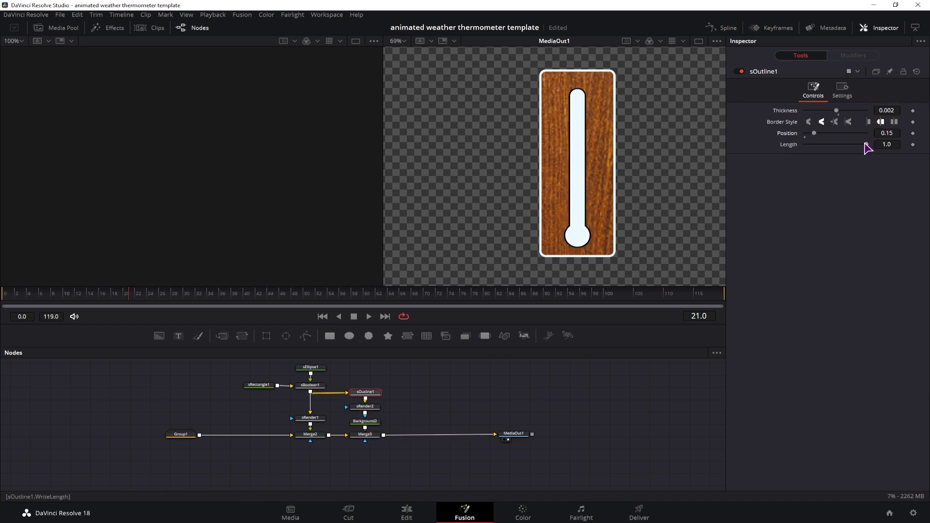
drag(866, 144, 827, 146)
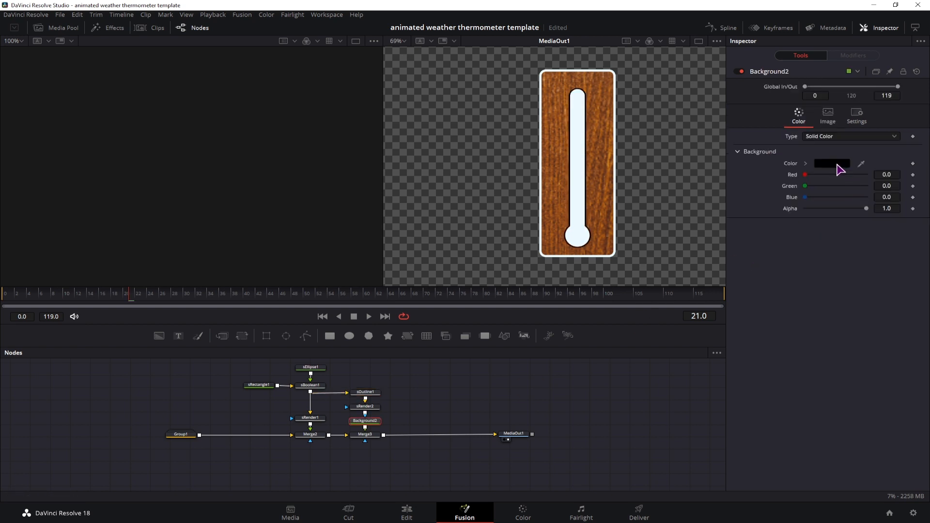
drag(806, 175, 858, 187)
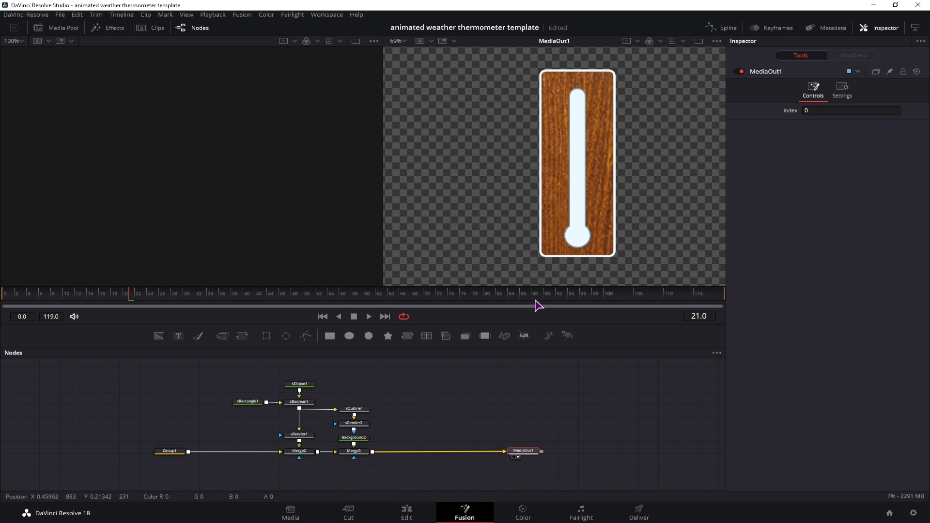
- Add a Rectangle mask and a Background node colored red 0.921, green 0.102, and blue 0.126
click(480, 414)
drag(266, 337, 431, 418)
drag(159, 336, 468, 407)
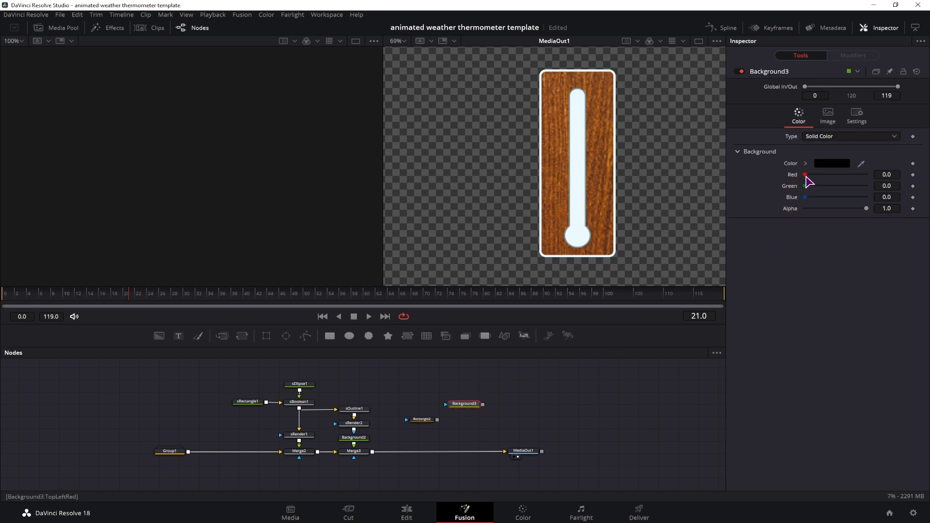
drag(805, 175, 834, 175)
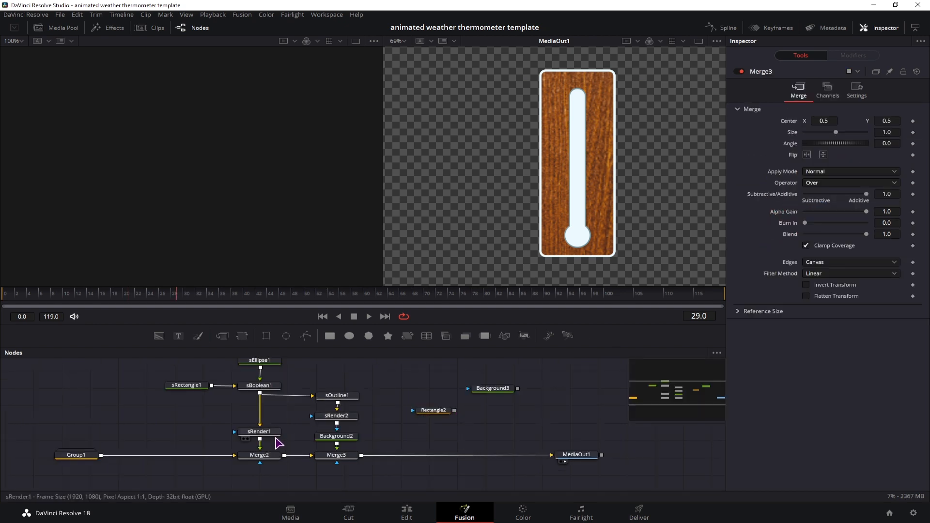
- Mask the red Background3 with sRender1, preview it in the empty viewer, and merge it over Merge3
drag(260, 440, 202, 120)
click(487, 393)
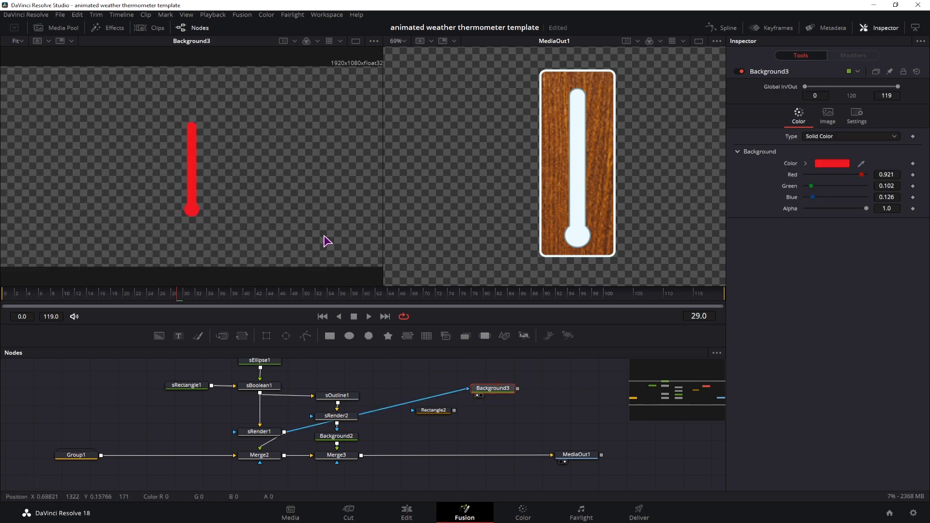
click(436, 425)
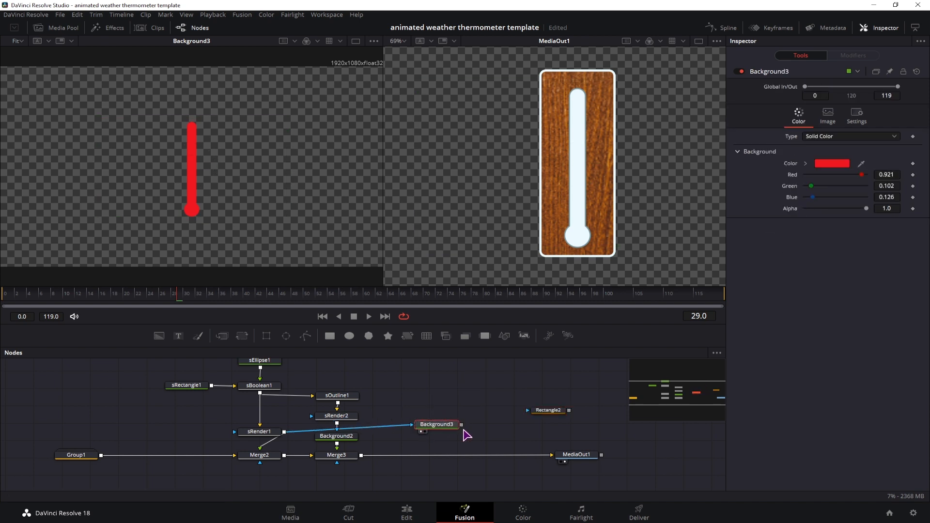
drag(462, 425, 361, 456)
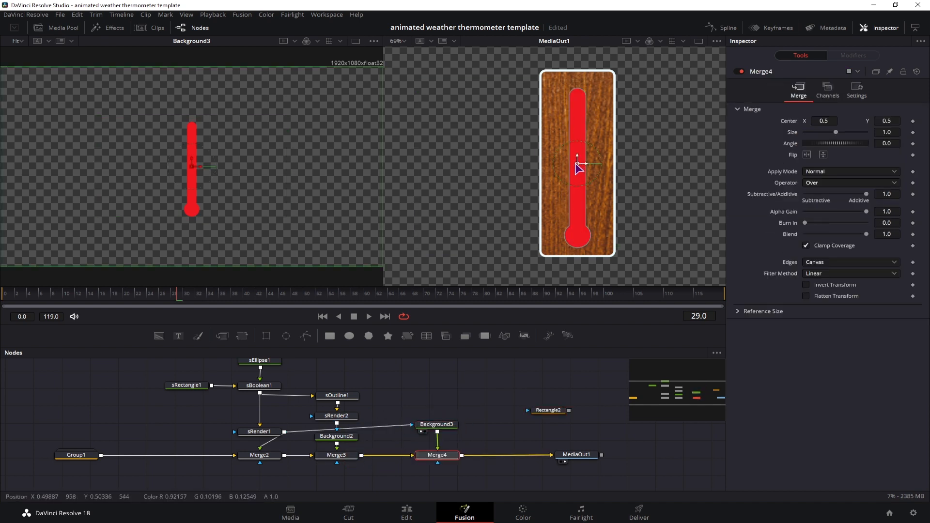
- Connect Rectangle2 as Merge4's mask and move its center down to a Y of about 0.24
drag(549, 411, 441, 466)
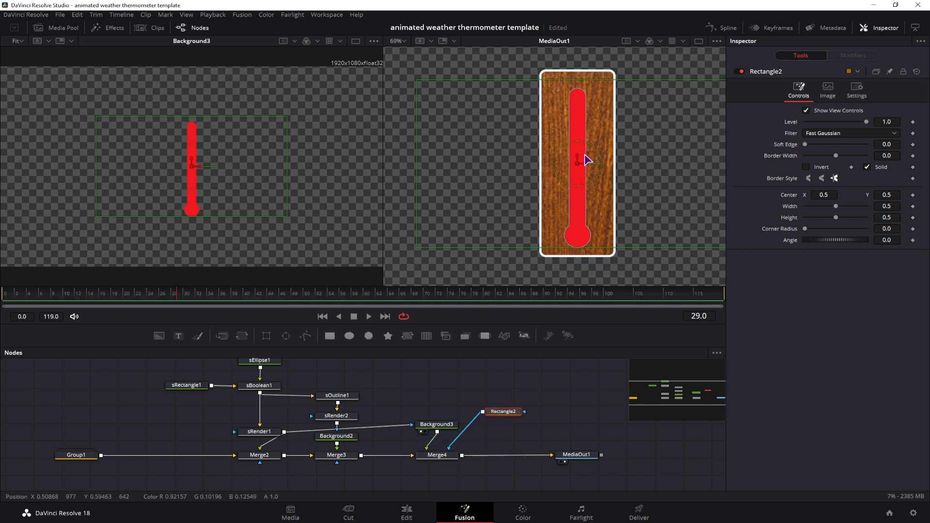
mouse_move(579, 161)
mouse_down()
mouse_move(577, 321)
mouse_move(590, 165)
mouse_up()
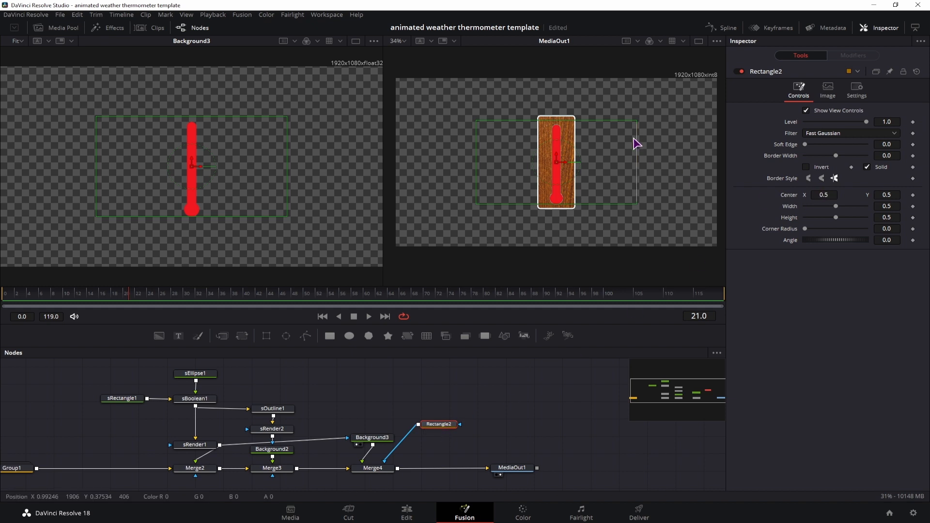
drag(557, 160, 570, 199)
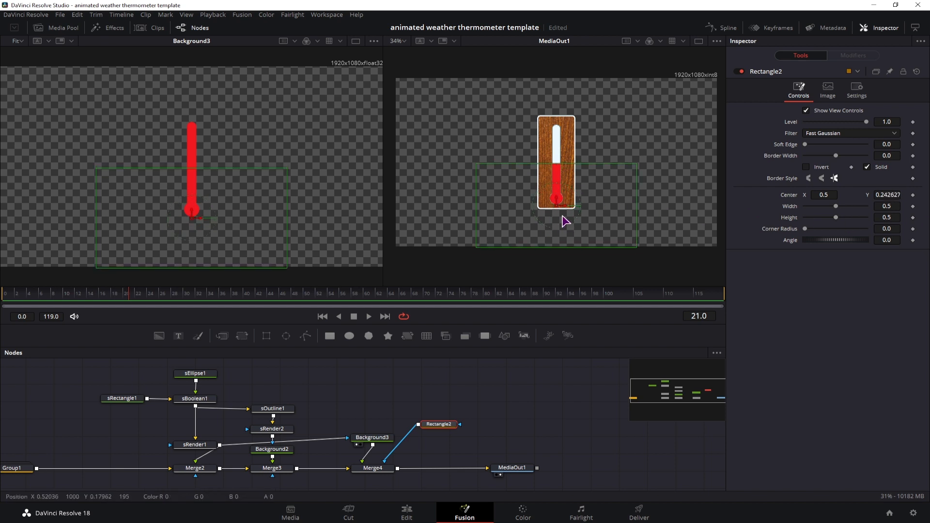
scroll(561, 217, up, 4)
drag(549, 186, 542, 192)
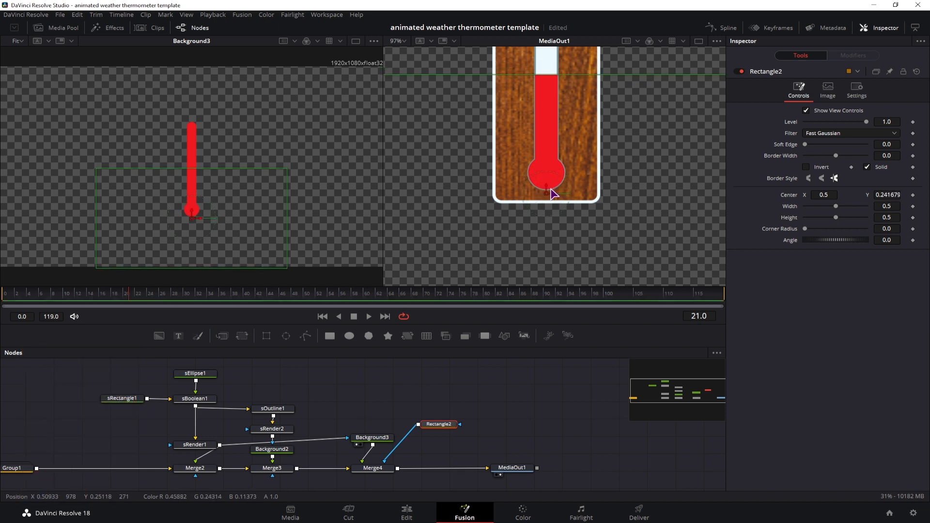
scroll(570, 196, down, 4)
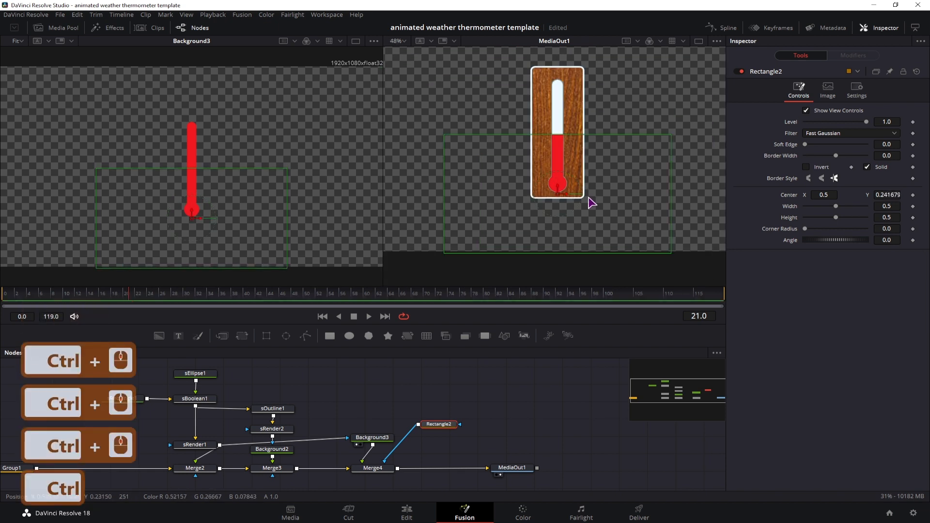
- Set Rectangle2's height to 1.0 and its center Y to 0.23 so the red fill covers the whole thermometer
drag(836, 217, 868, 216)
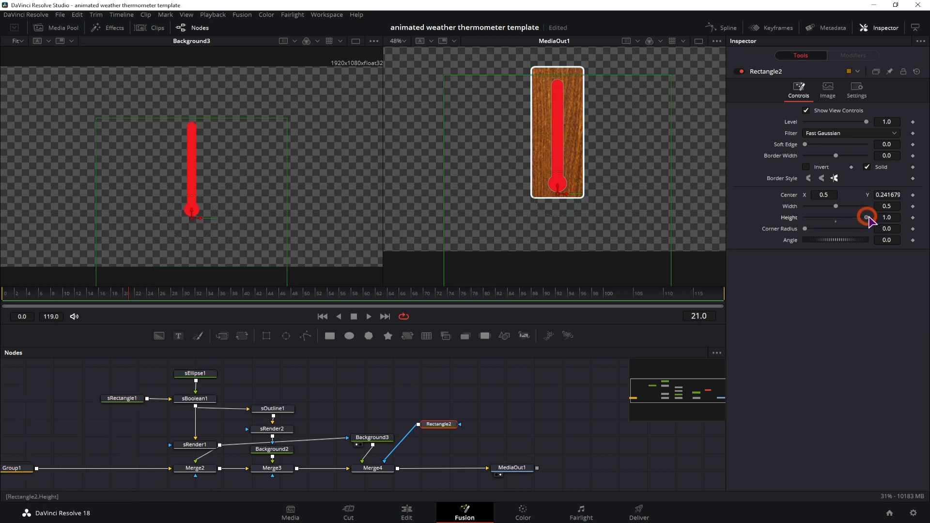
scroll(591, 187, up, 4)
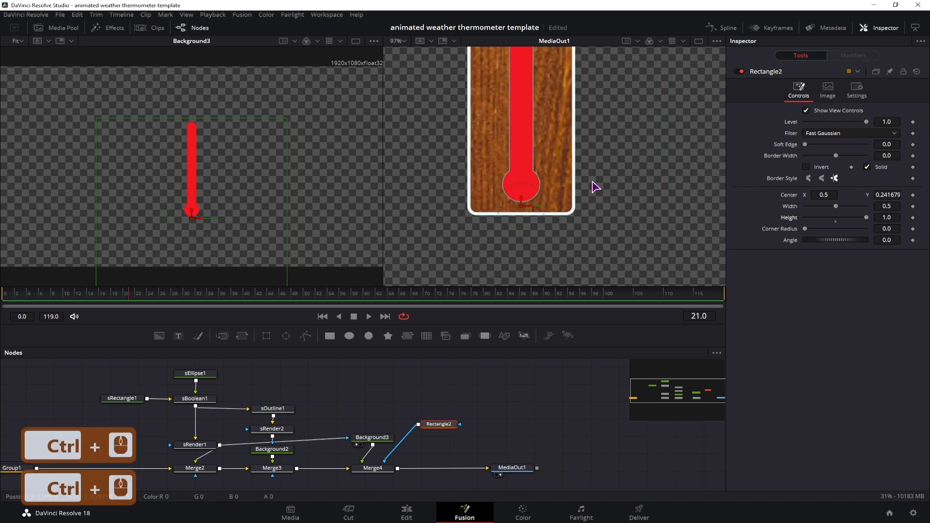
scroll(889, 194, down, 1)
double_click(889, 195)
text(0.23)
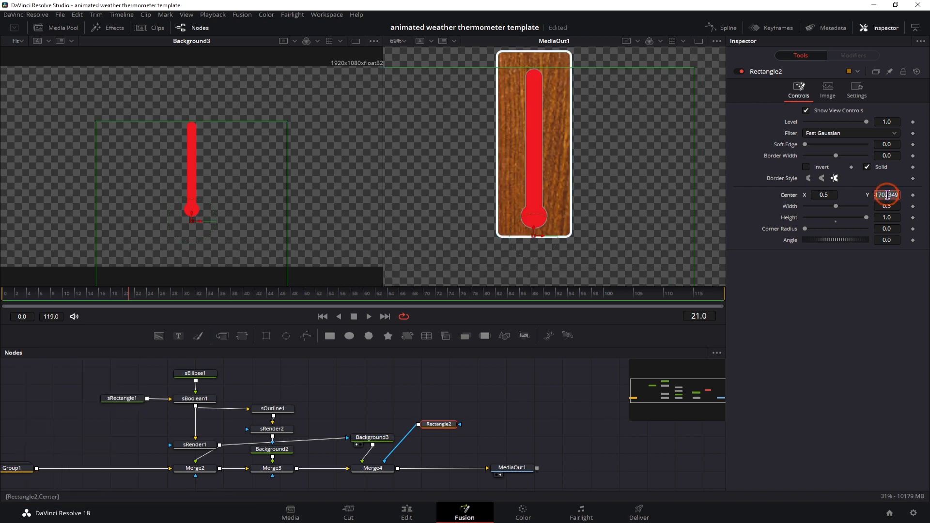
key(Tab)
click(874, 292)
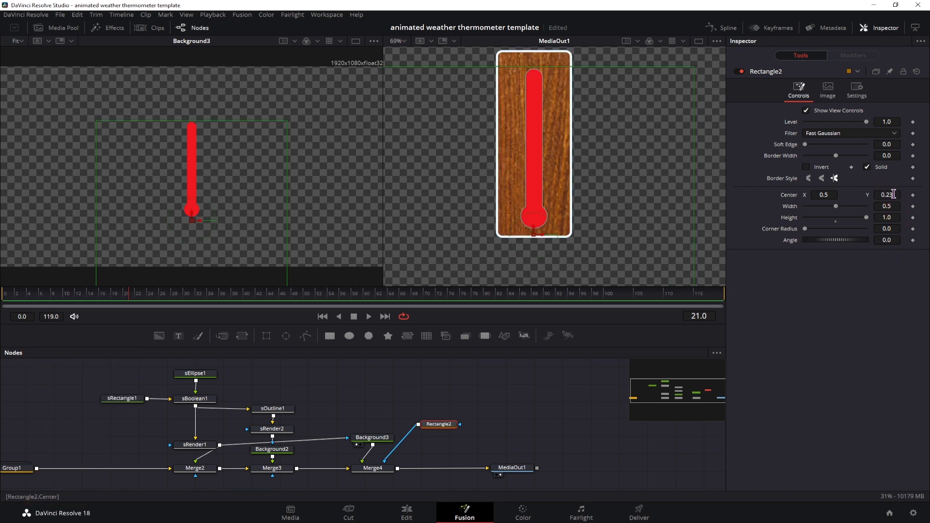
- Lower the Rectangle2 mask to a center Y of about -0.24 so the thermometer is emptied of red
scroll(553, 201, down, 3)
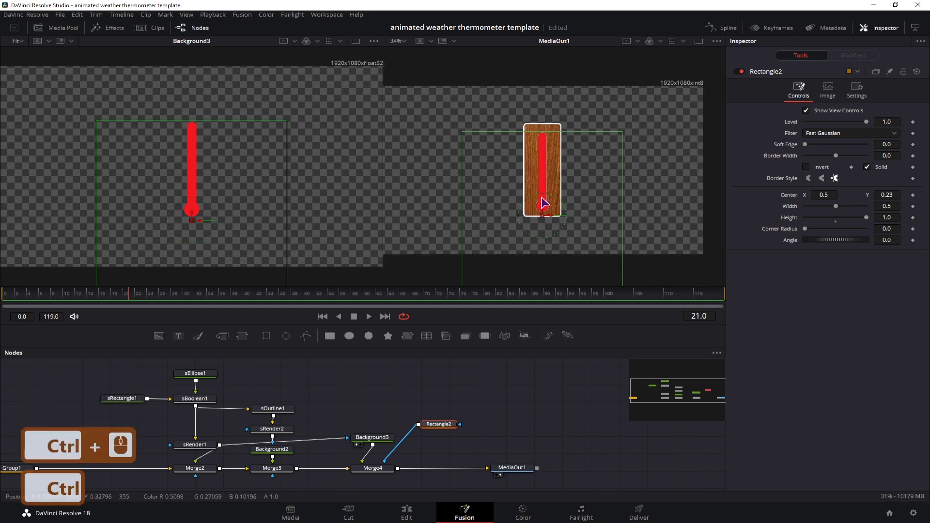
drag(543, 213, 559, 289)
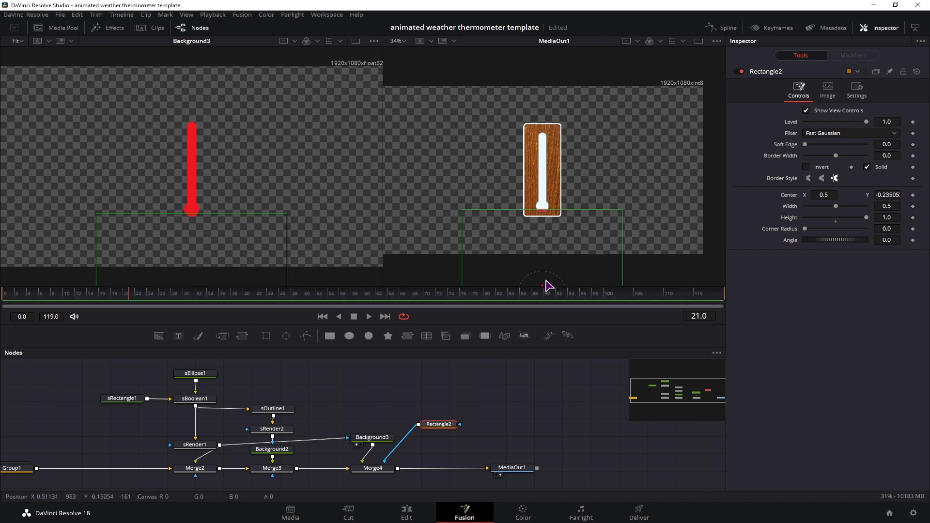
drag(546, 279, 546, 281)
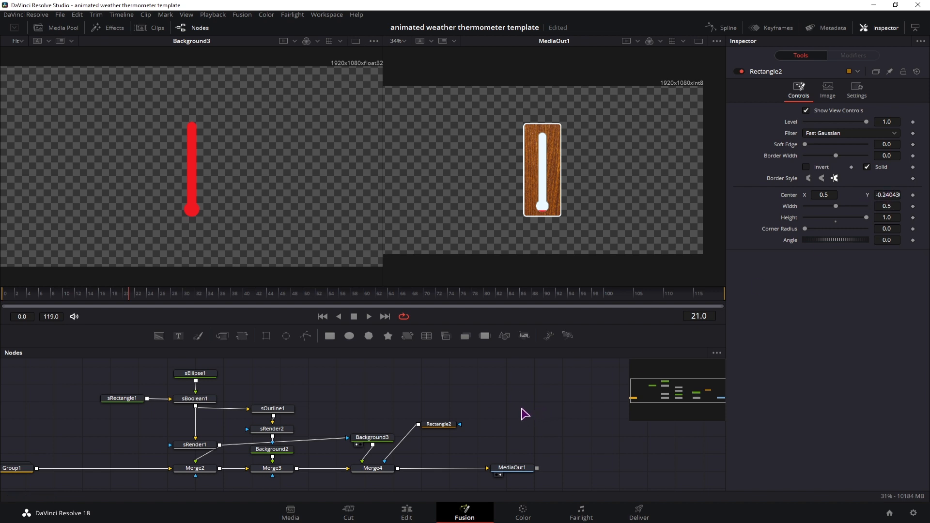
- Add a Custom Tool node and place it in the empty area beyond Rectangle2
key(ctrl+space)
text(cus)
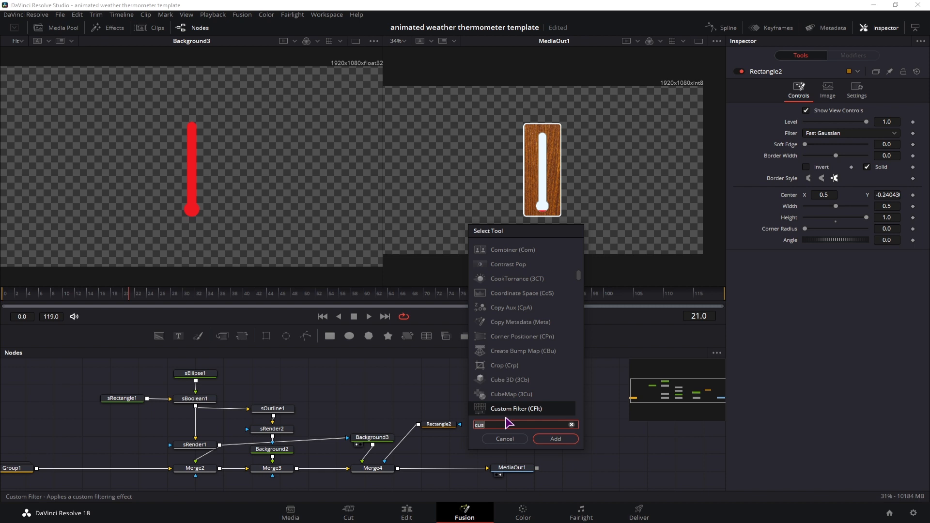
text(tom)
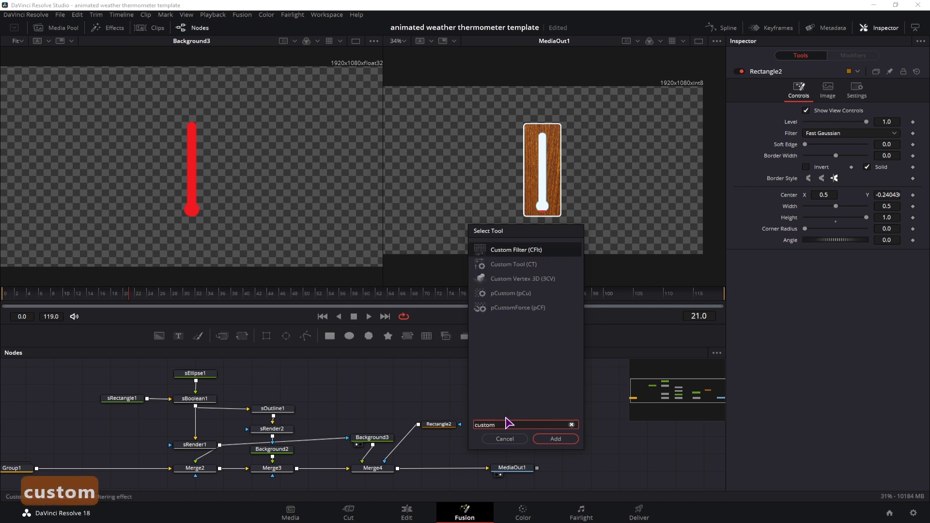
click(508, 264)
click(554, 438)
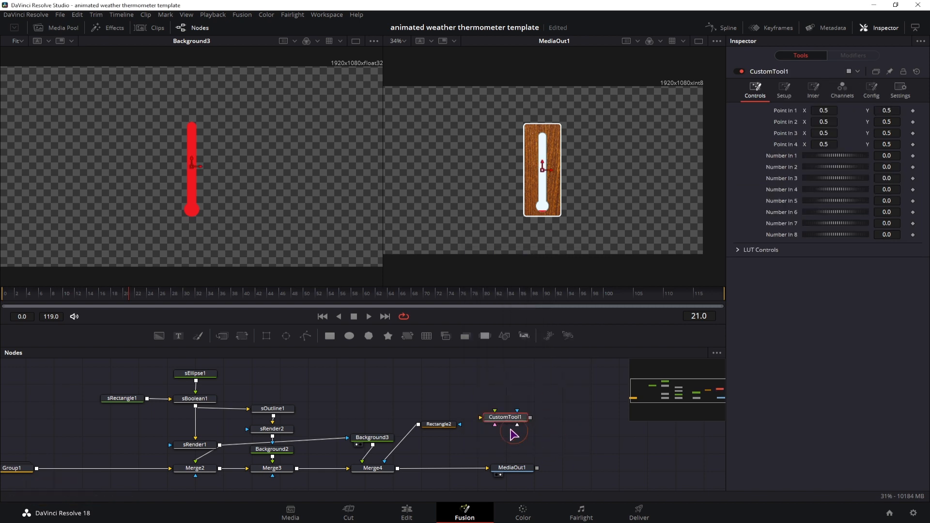
drag(509, 419, 544, 413)
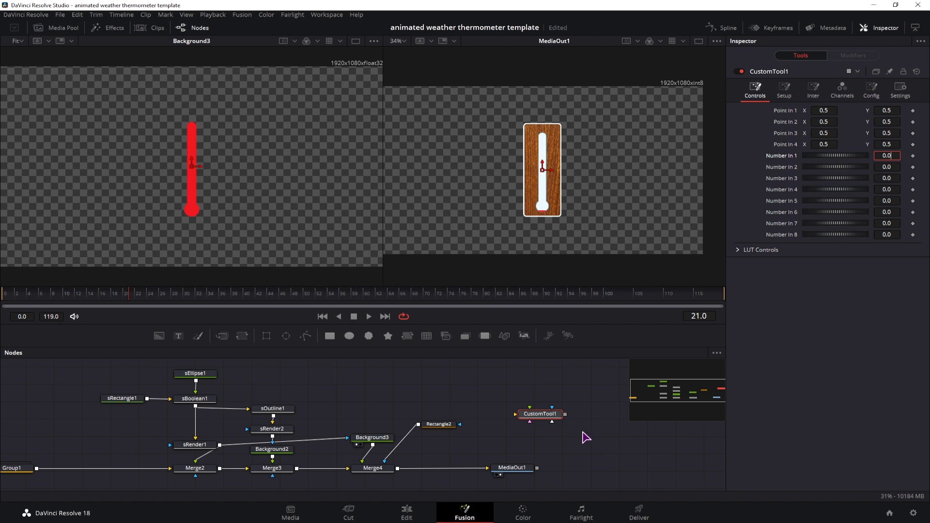
click(440, 425)
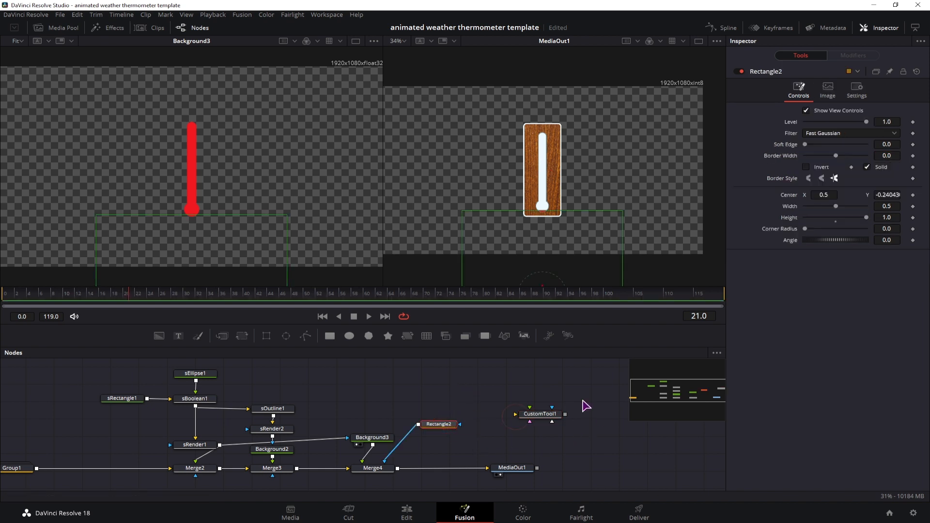
right_click(443, 426)
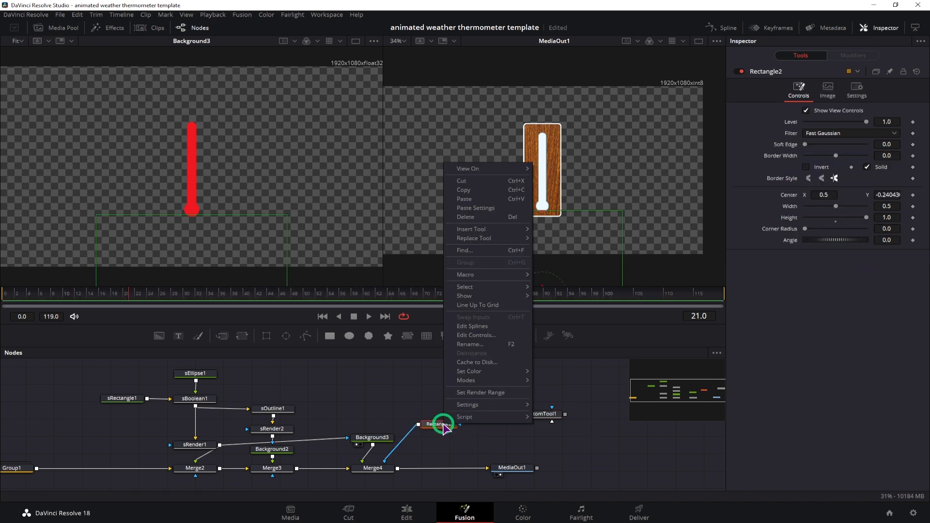
click(477, 335)
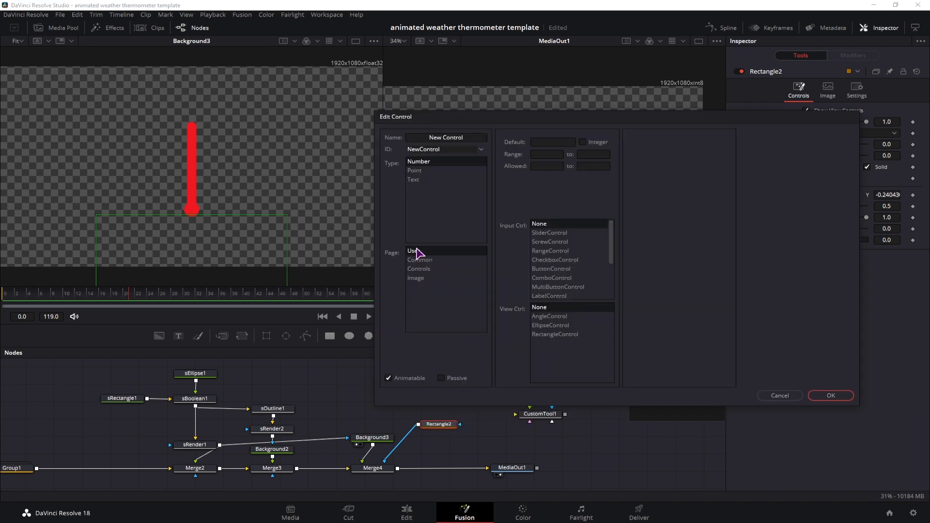
drag(598, 124, 453, 135)
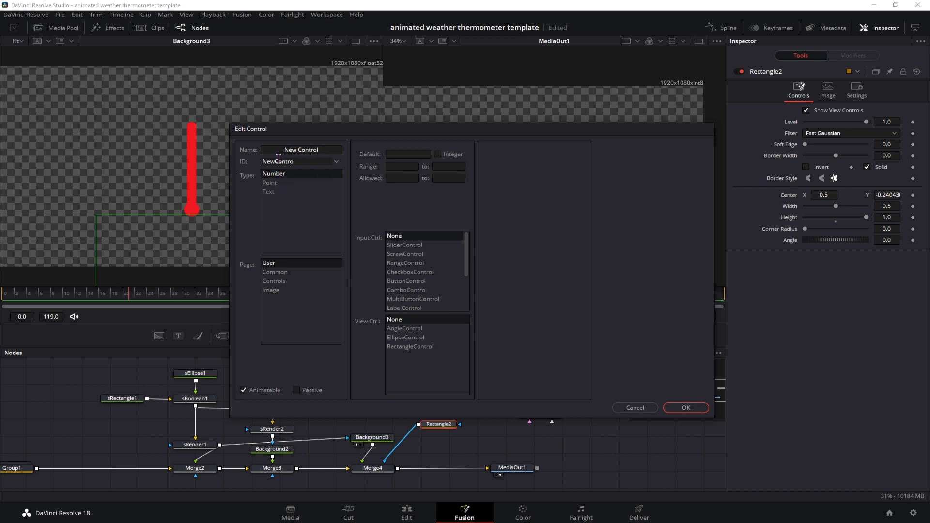
click(405, 245)
click(527, 166)
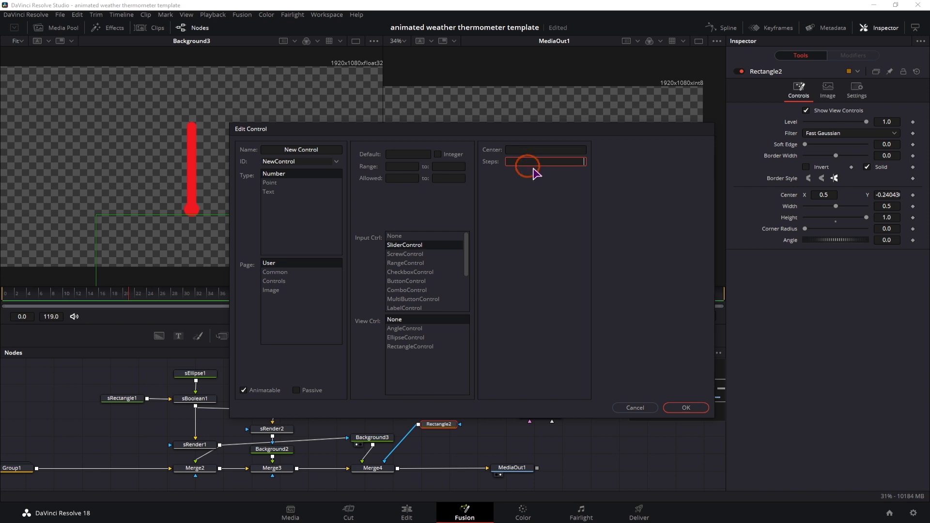
text(1)
click(402, 167)
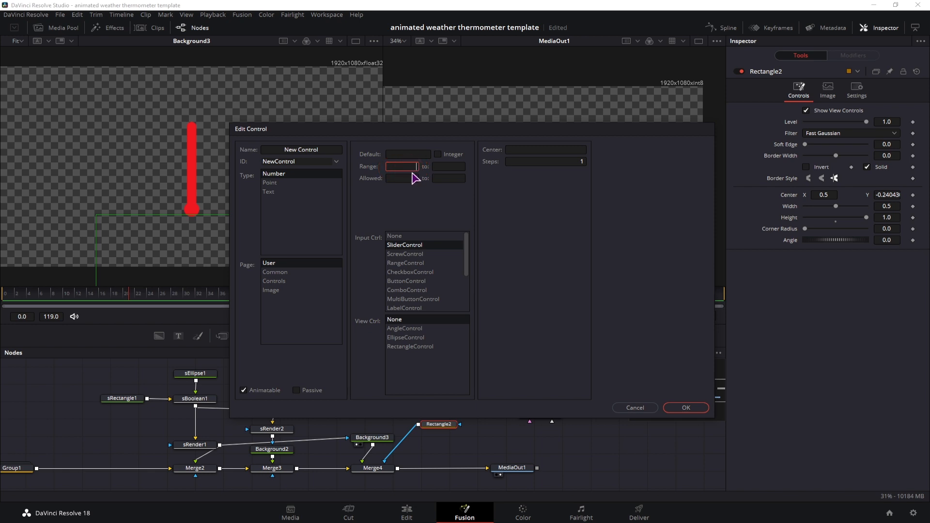
click(641, 411)
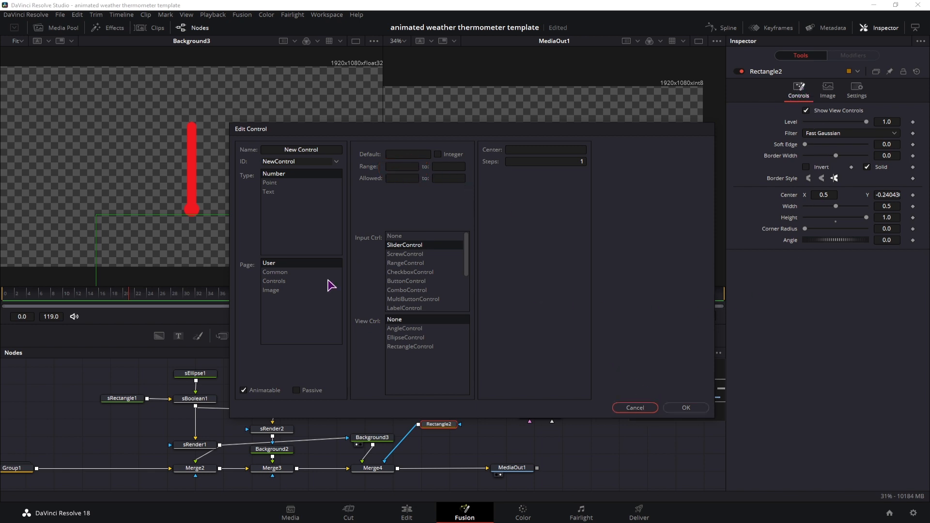
click(284, 281)
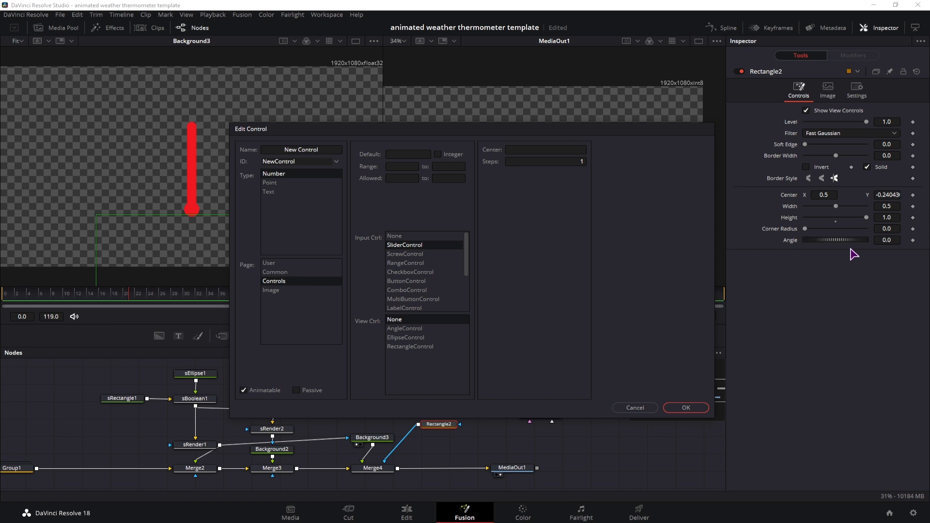
click(635, 407)
- Drive Rectangle2's Center with the expression Point(0.5, CustomTool1.NumberIn1*0.0023-0.0023*(100-CustomTool1.NumberIn1))
click(541, 415)
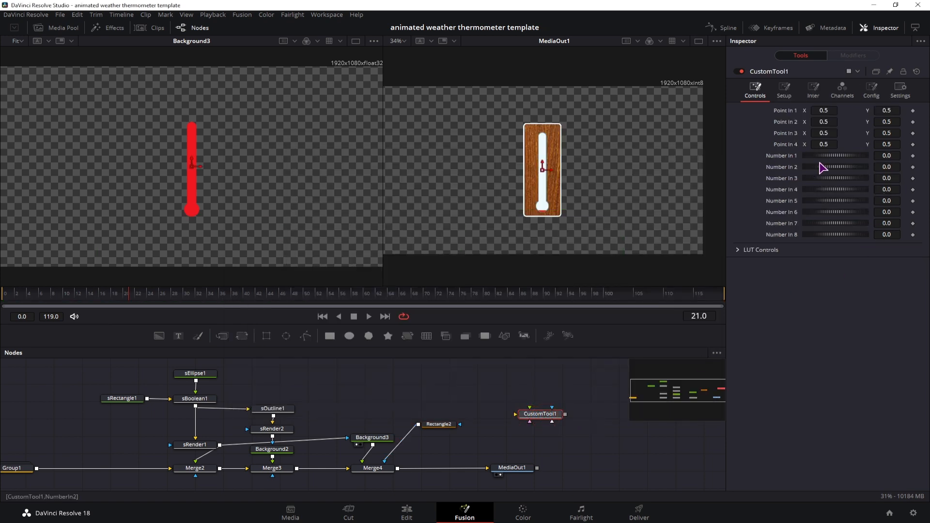
click(439, 424)
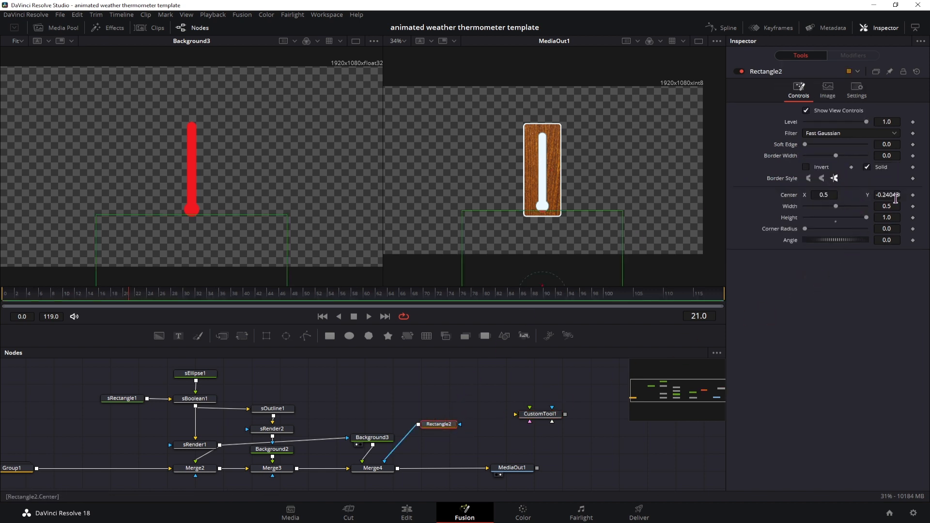
click(890, 195)
text(=)
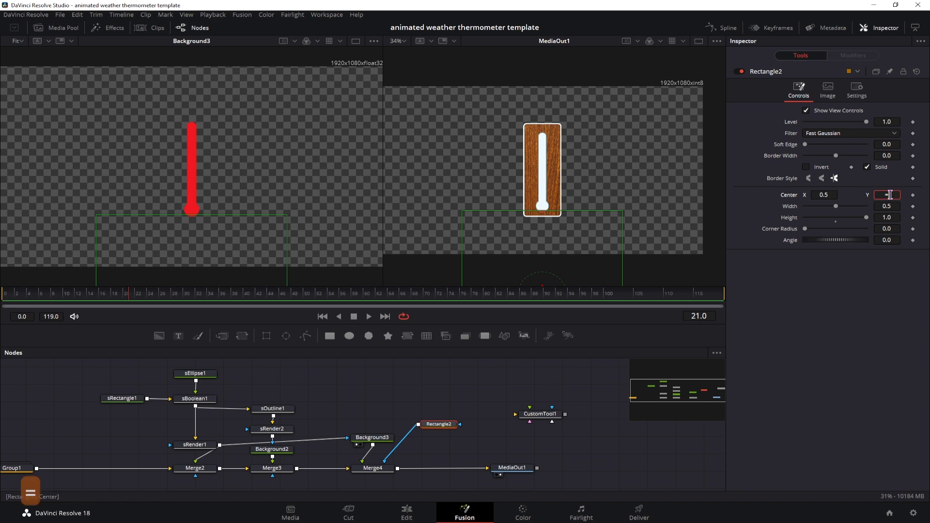
key(Return)
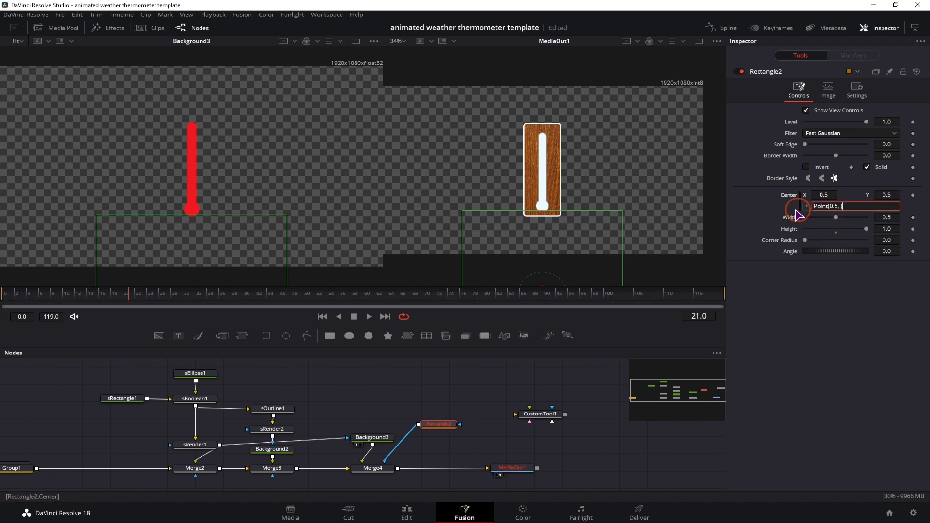
click(831, 206)
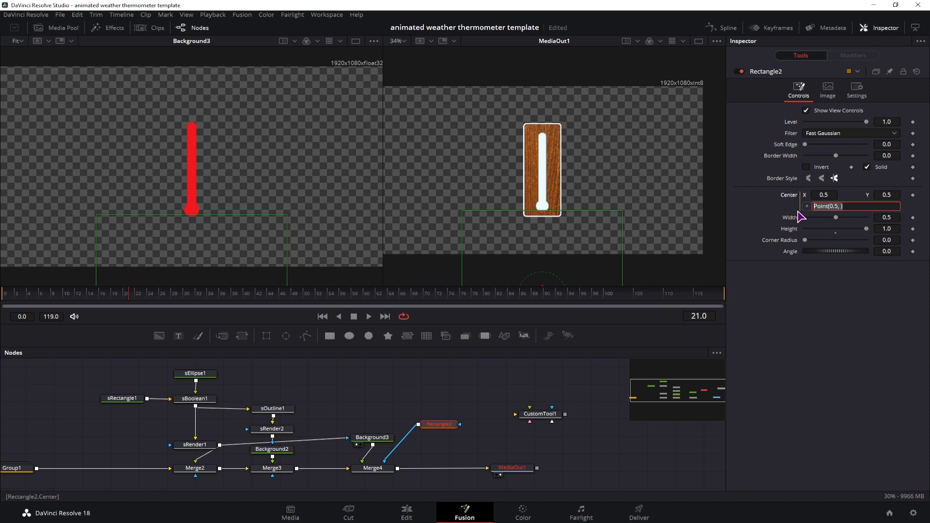
text(Point(0.5, CustomTool1.NumberIn1*0.0023-0.0023*(100-CustomTool1.NumberIn1)))
click(359, 424)
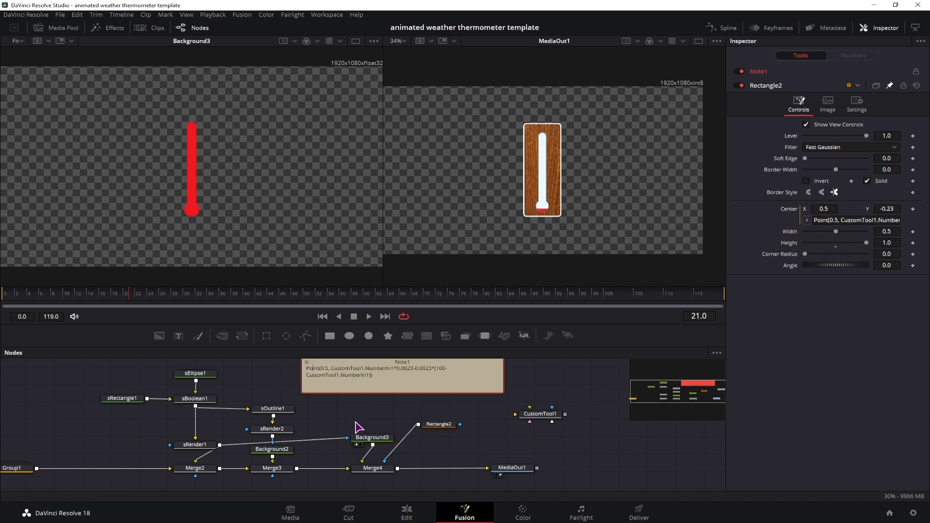
double_click(327, 369)
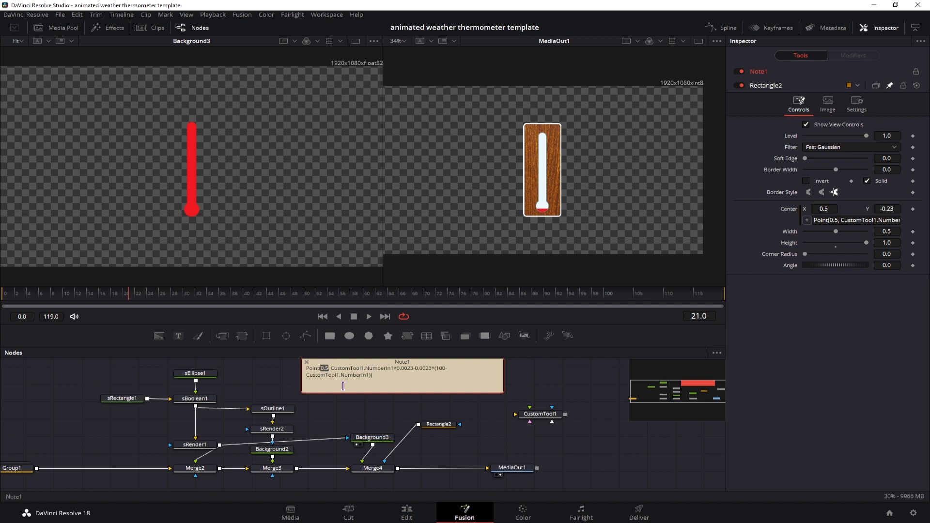
drag(331, 369, 387, 368)
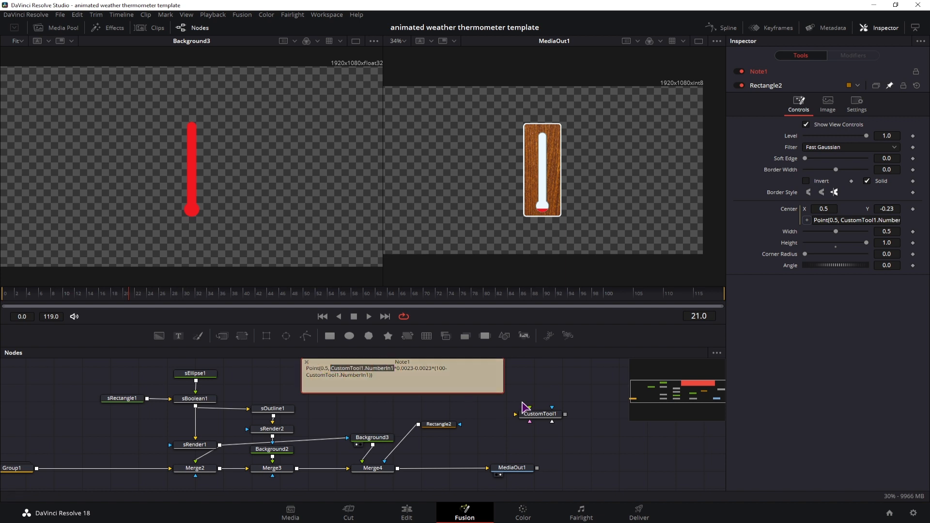
- Keyframe CustomTool1's Number In 1 at 0 on frame 10
click(542, 416)
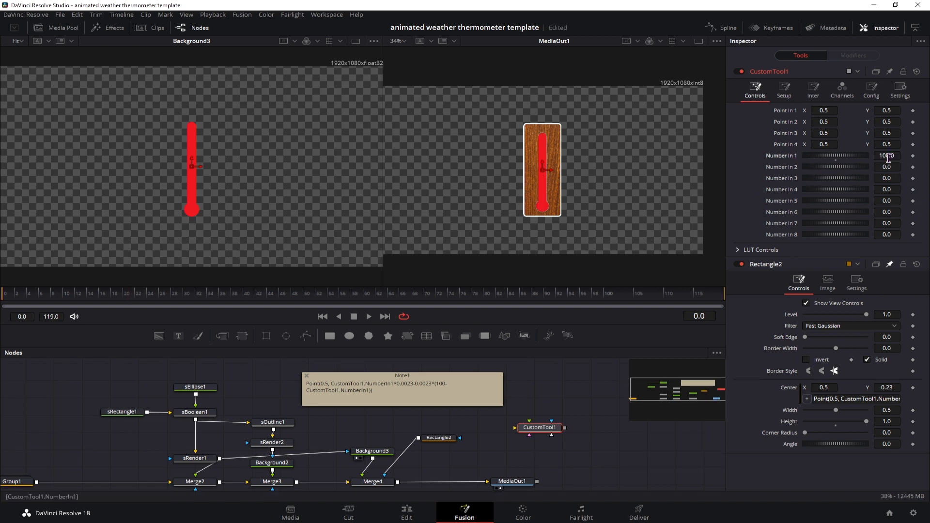
click(888, 156)
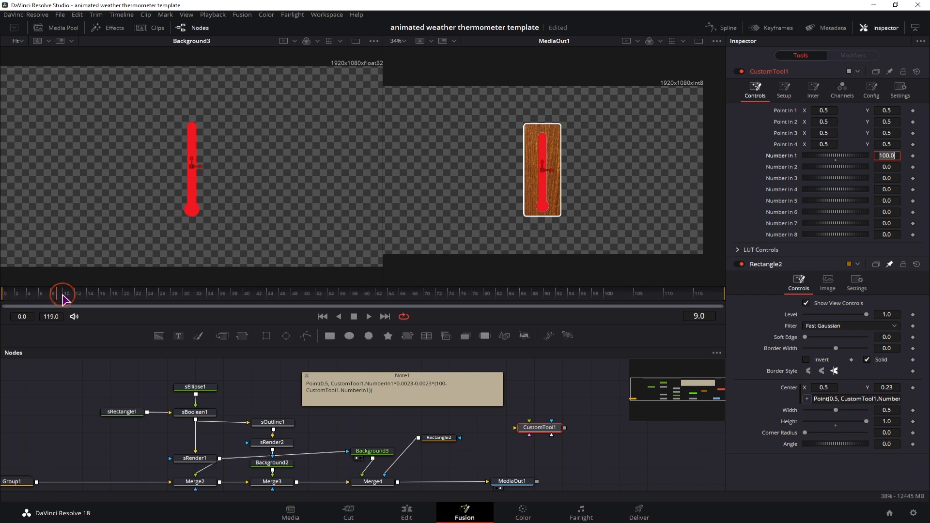
drag(62, 295, 70, 297)
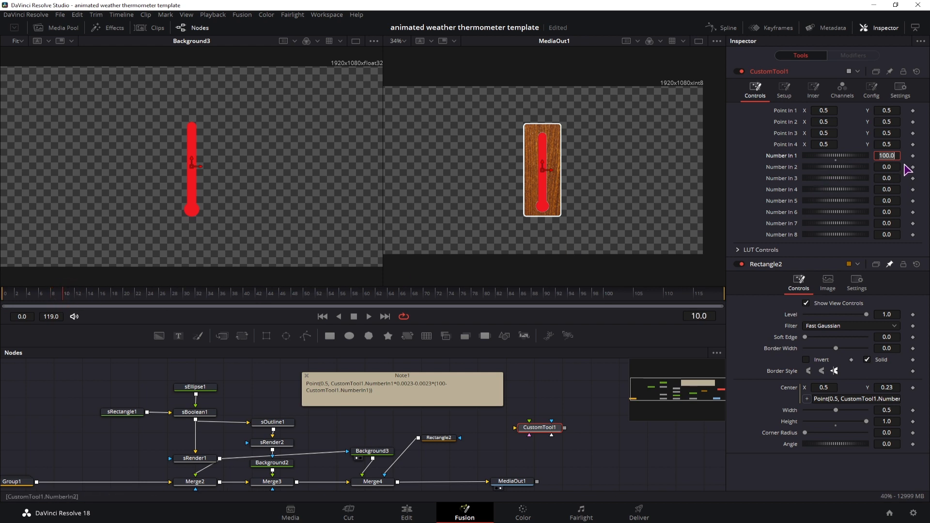
text(0)
key(Return)
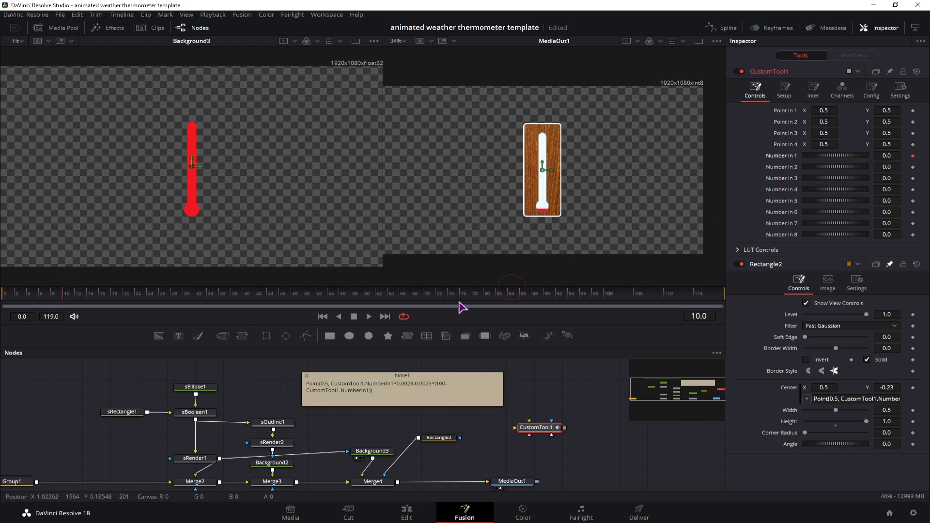
- Keyframe CustomTool1's Number In 1 at 100 on frame 40 and play back the rising red fill
click(248, 297)
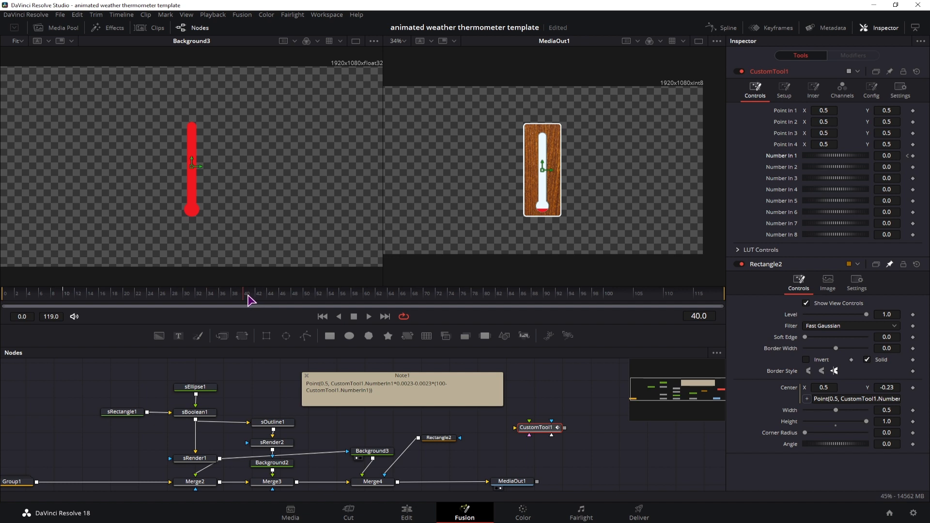
click(896, 155)
text(100)
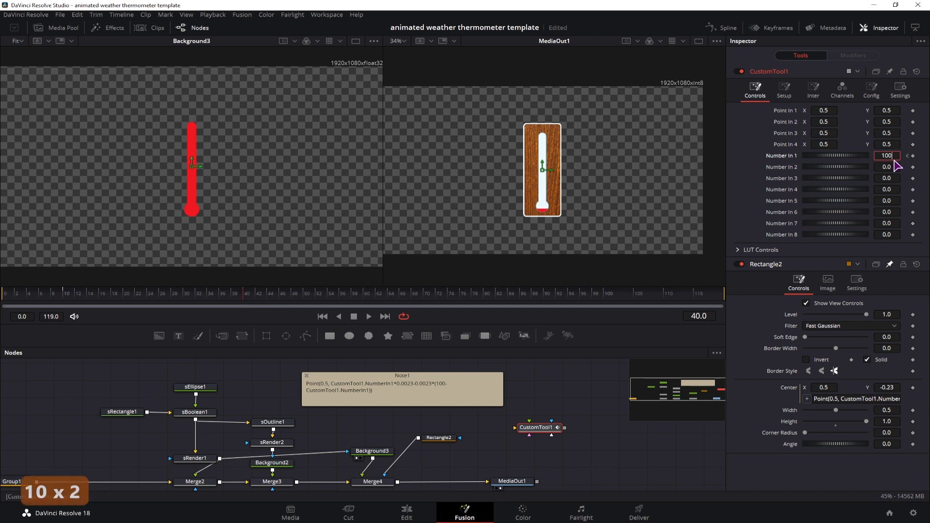
key(Return)
click(53, 294)
key(space)
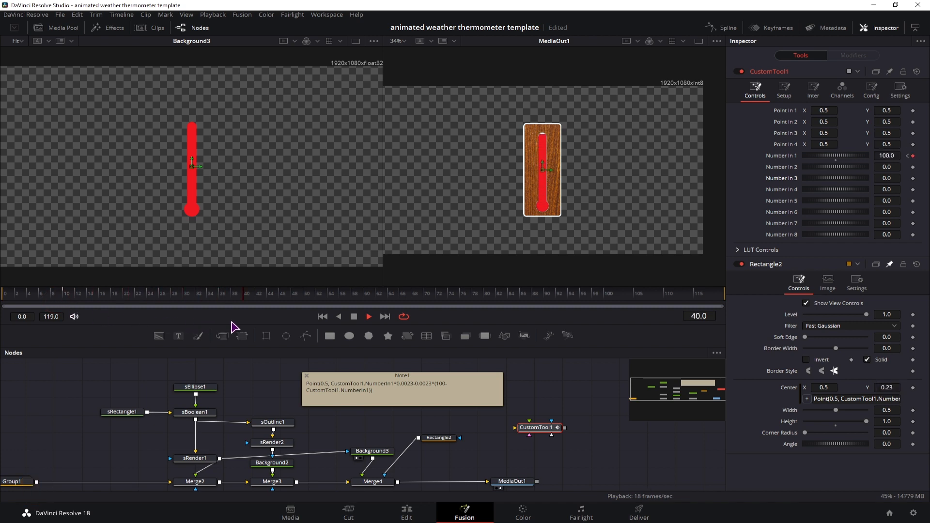
key(space)
- Add a Text node and merge it into the main chain between Merge4 and MediaOut1
click(562, 407)
drag(562, 406, 446, 379)
drag(407, 460, 570, 469)
drag(346, 402, 258, 461)
- Give Text1's text the expression CustomTool1.NumberIn1 .. "°C" so it displays the Custom Tool value with its unit
click(760, 168)
right_click(760, 168)
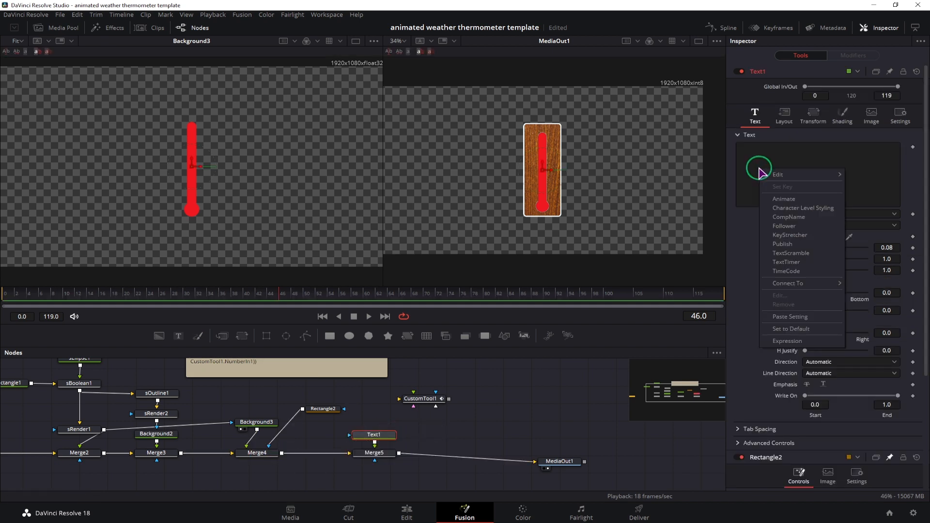
click(785, 342)
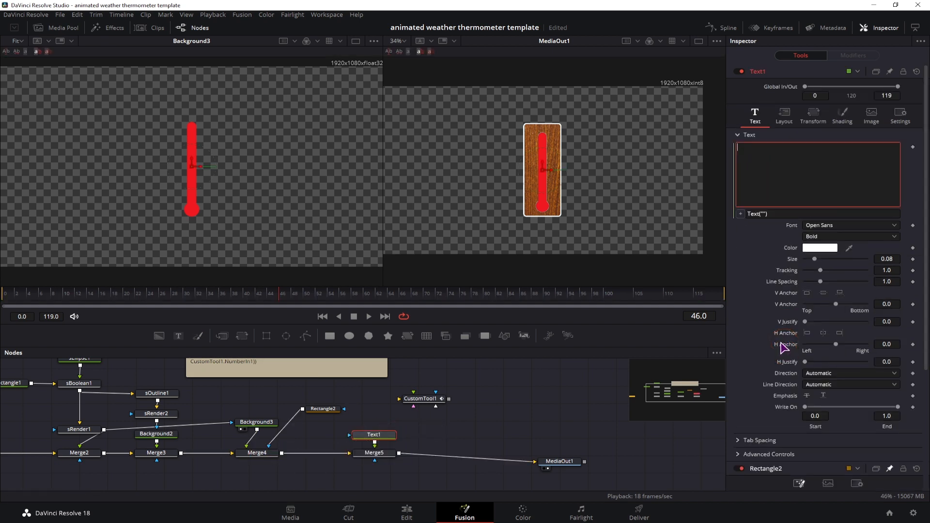
click(420, 399)
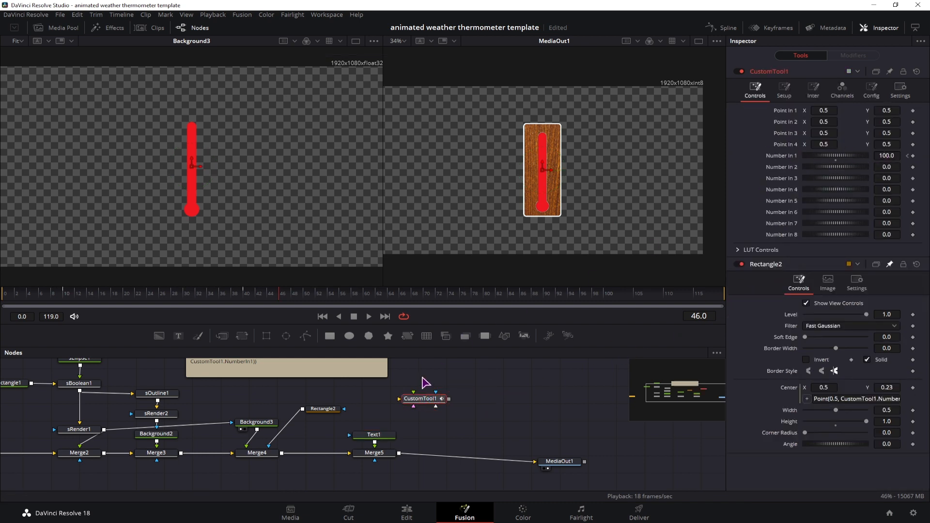
click(385, 435)
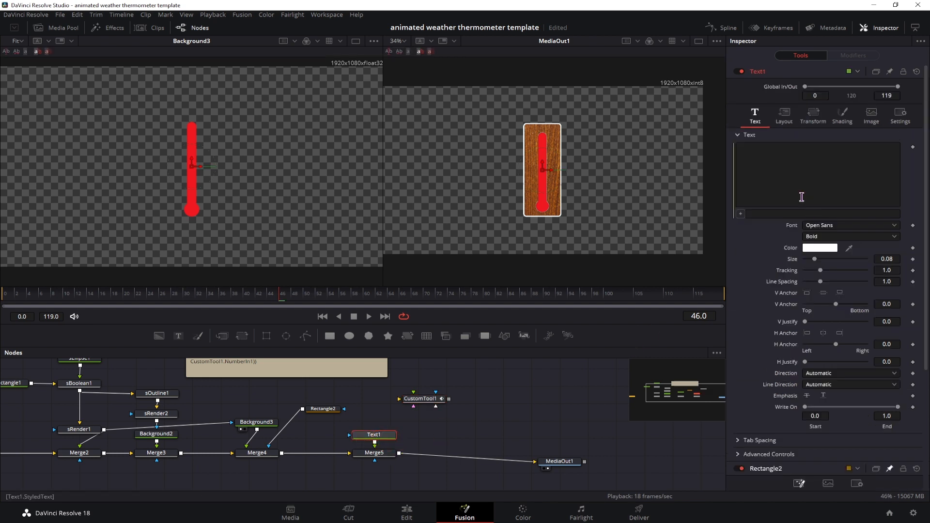
click(767, 214)
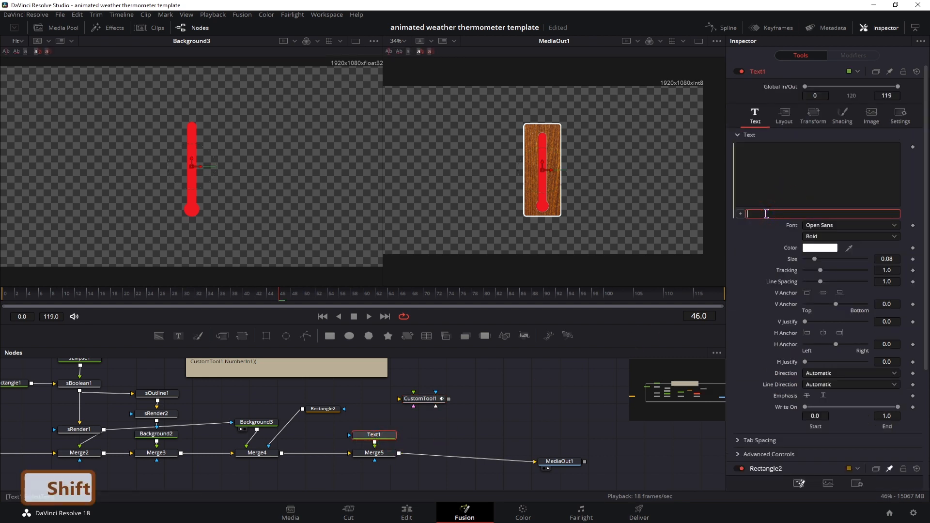
text(CustomTo)
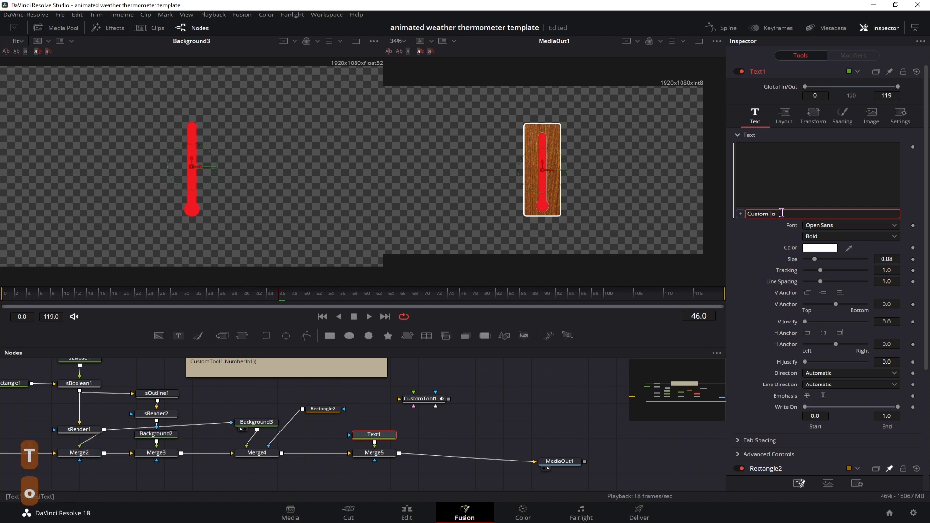
text(ol1.NumberIn1)
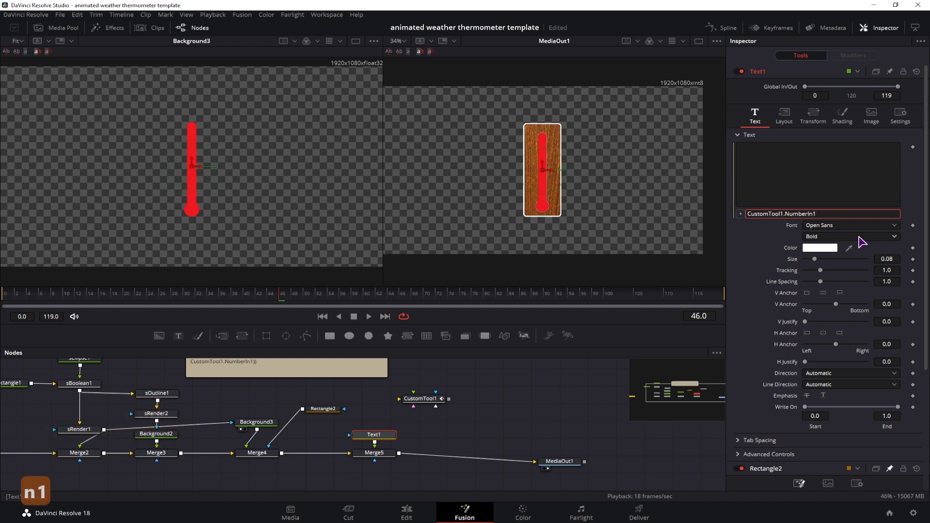
key(Return)
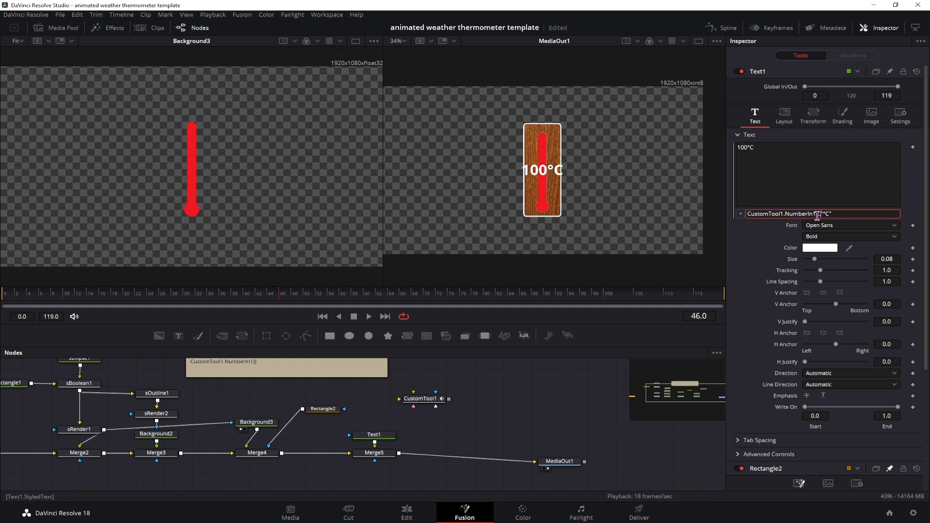
- Change the unit suffix in Text1's text expression to °F
drag(817, 215, 821, 215)
click(827, 215)
click(830, 215)
key(BackSpace)
text(F)
click(577, 400)
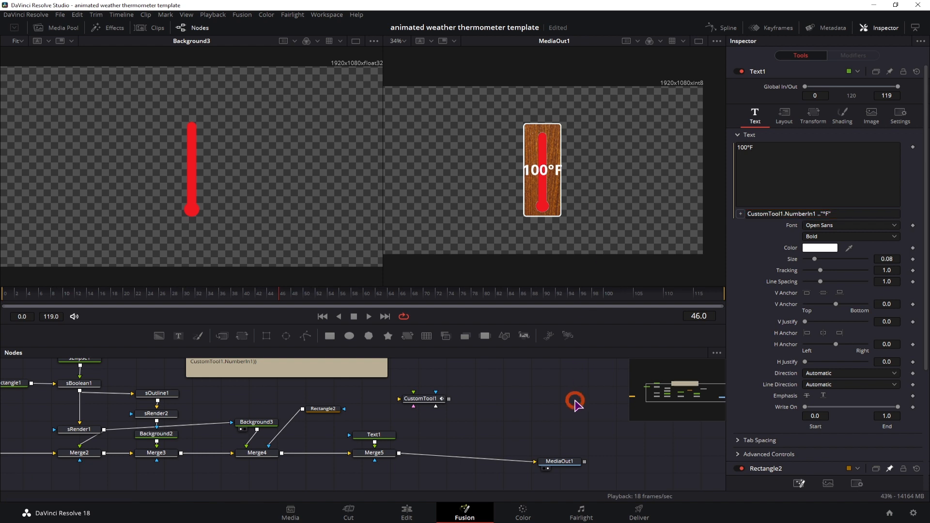
- Change the unit suffix in Text1's text expression to " °C", with a space before the degree sign
click(828, 213)
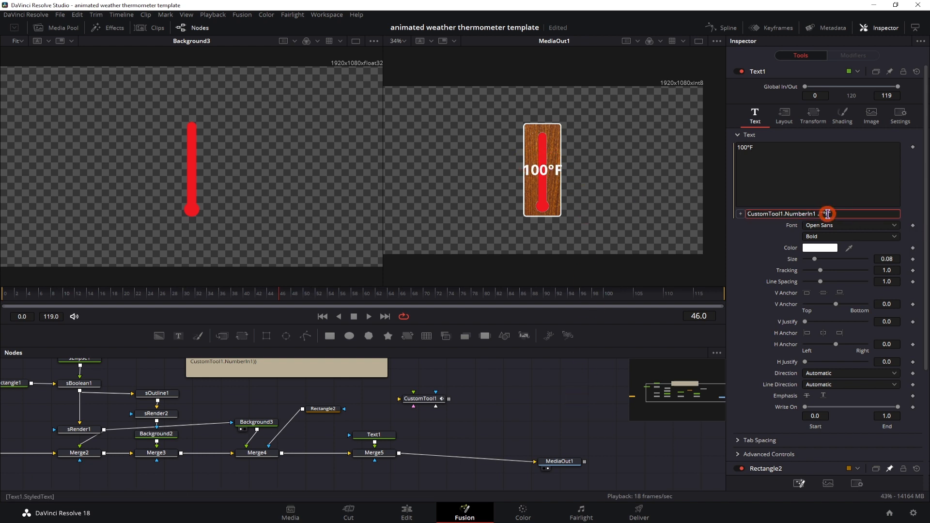
text(C)
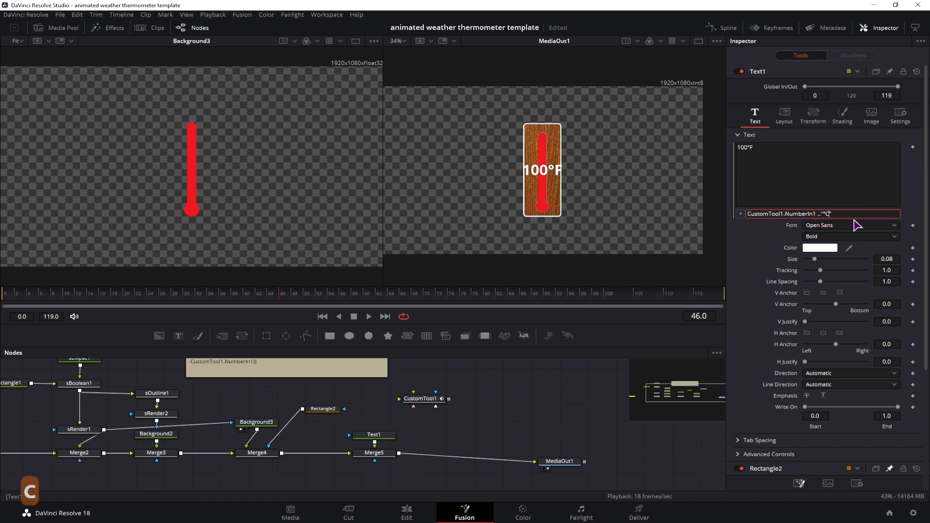
click(825, 214)
click(860, 216)
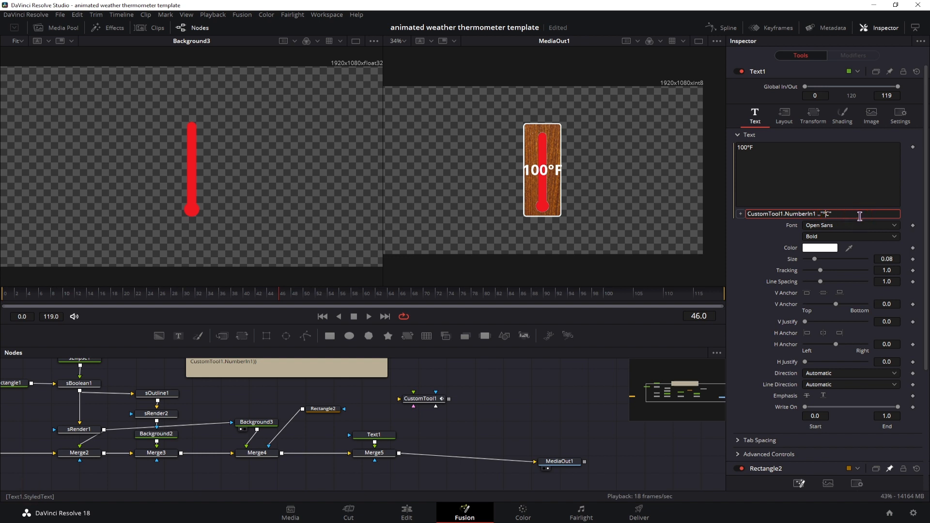
click(582, 402)
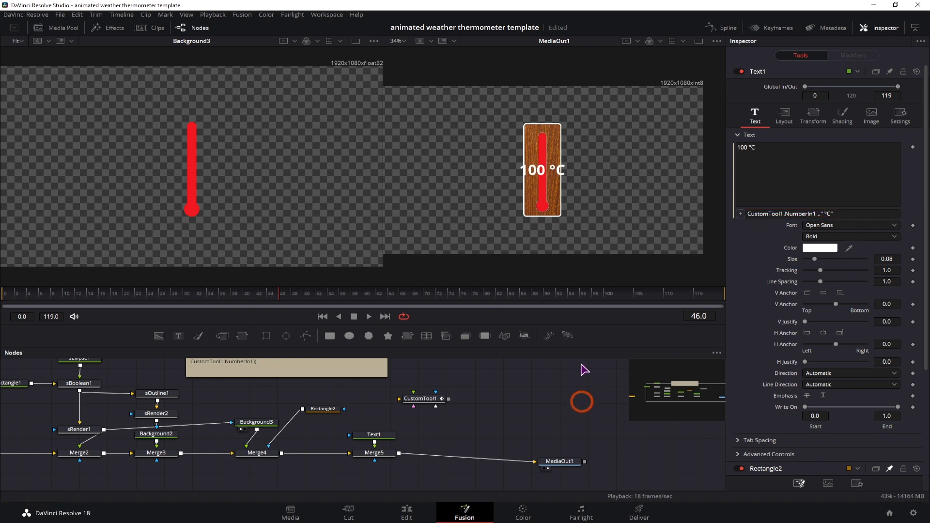
- Move the temperature text above the thermometer by setting Text1's layout center to X 0.505, Y 0.83
click(783, 116)
mouse_move(820, 158)
mouse_down()
mouse_move(864, 157)
mouse_move(831, 159)
mouse_up()
drag(889, 160, 929, 154)
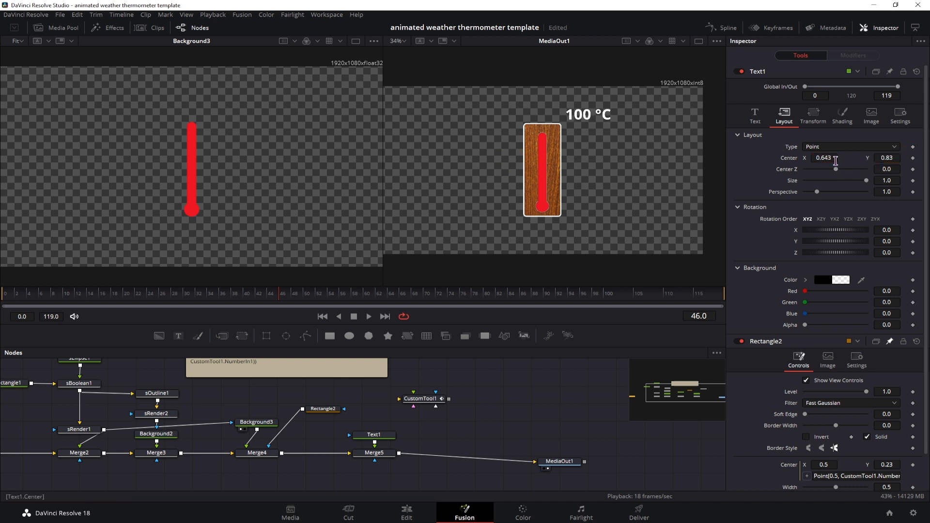
drag(832, 158, 799, 158)
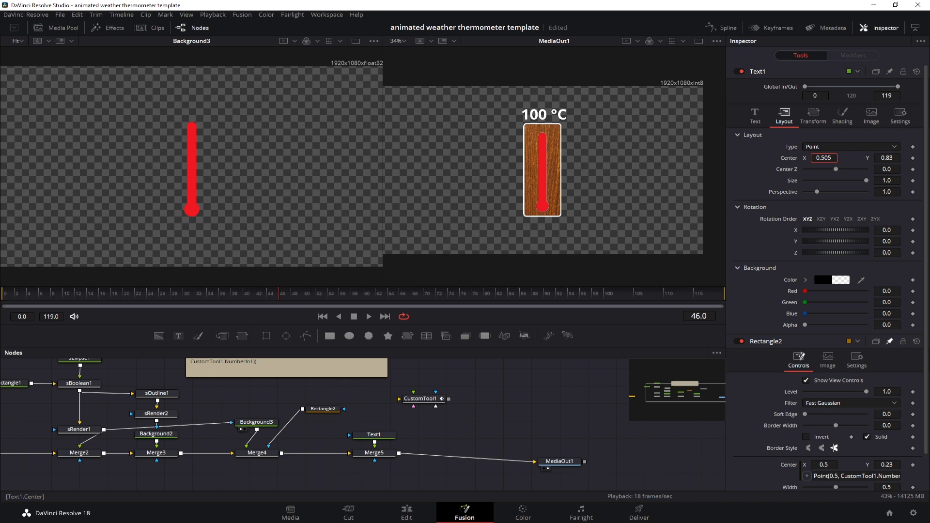
- Wrap the Custom Tool value in Text1's expression in floor(), giving floor(CustomTool1.NumberIn1) .. " °C"
click(755, 116)
click(90, 295)
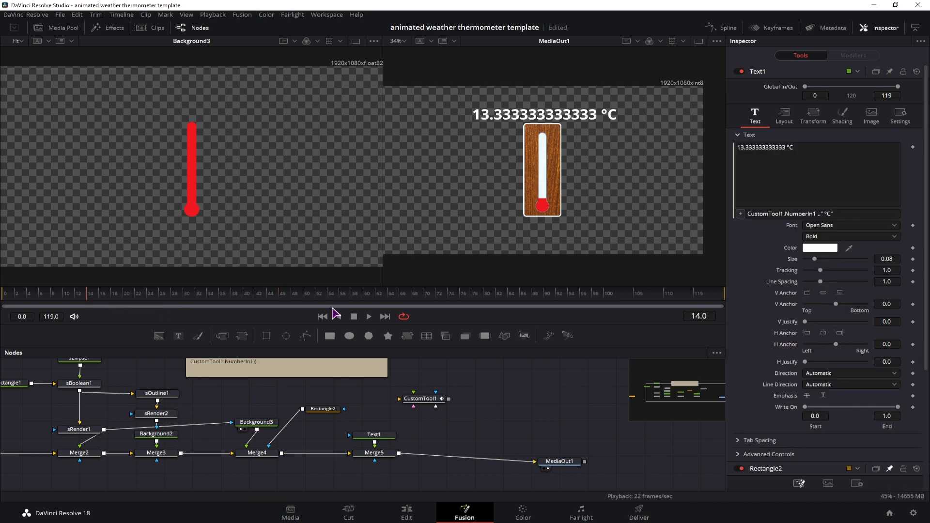
click(420, 399)
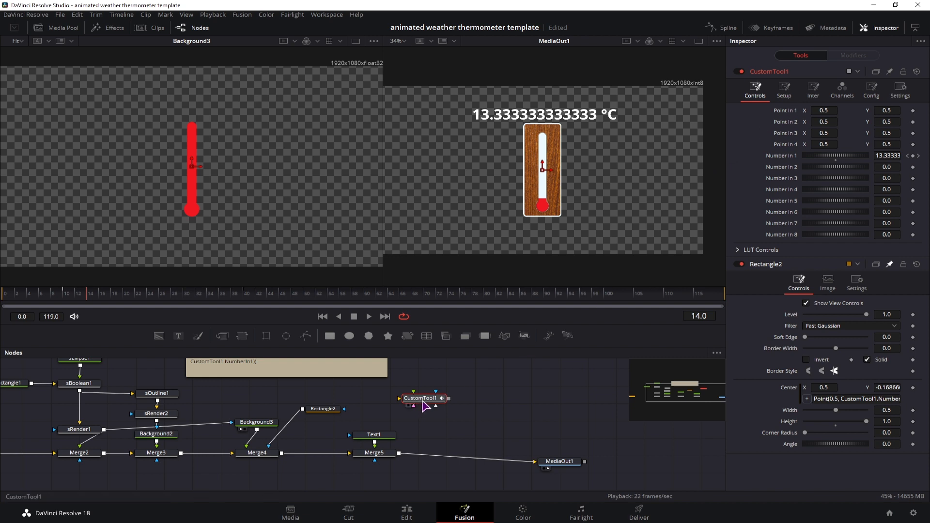
click(374, 435)
click(748, 214)
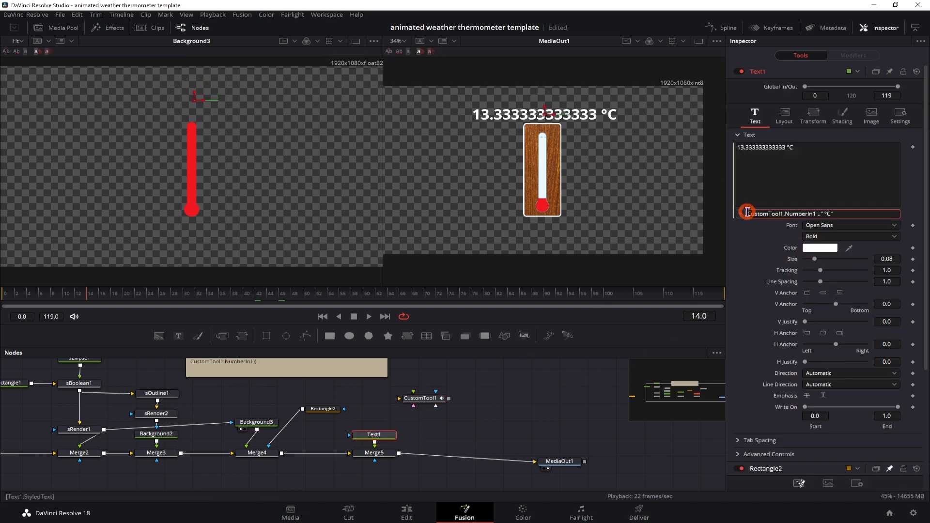
text(floor()
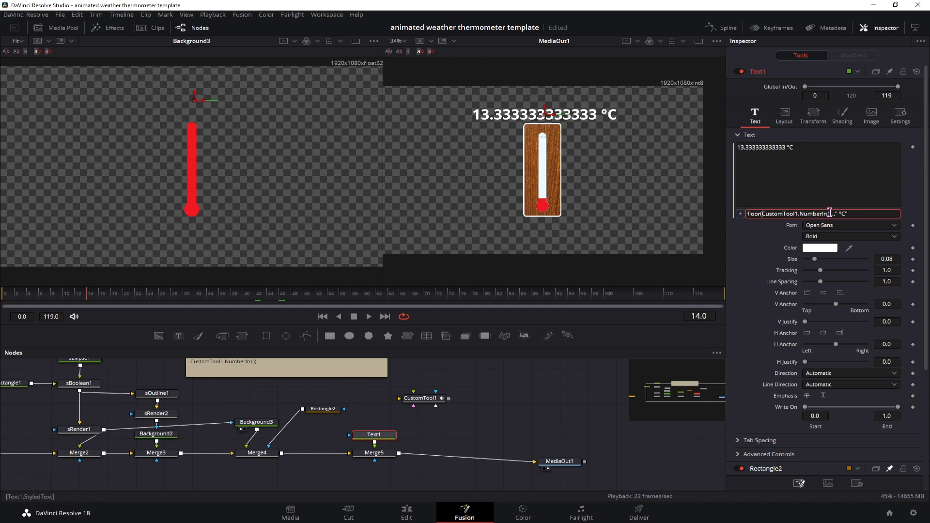
text())
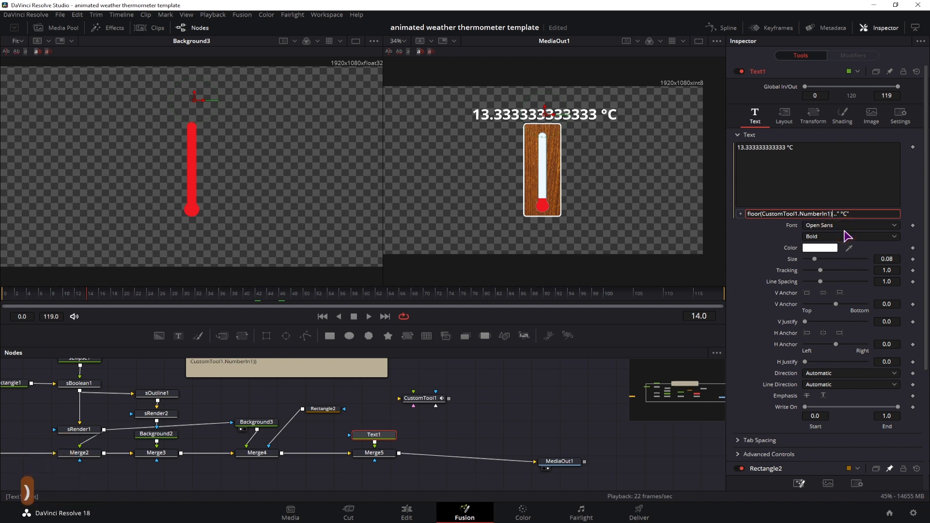
key(Return)
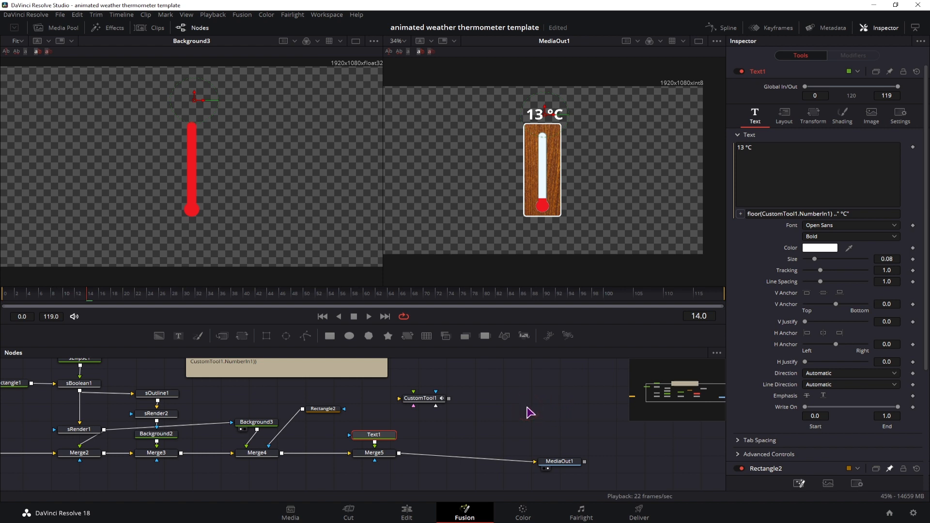
- Play back the animation from near the start to check the whole-number temperature text against the rising red fill
drag(61, 296, 5, 295)
key(space)
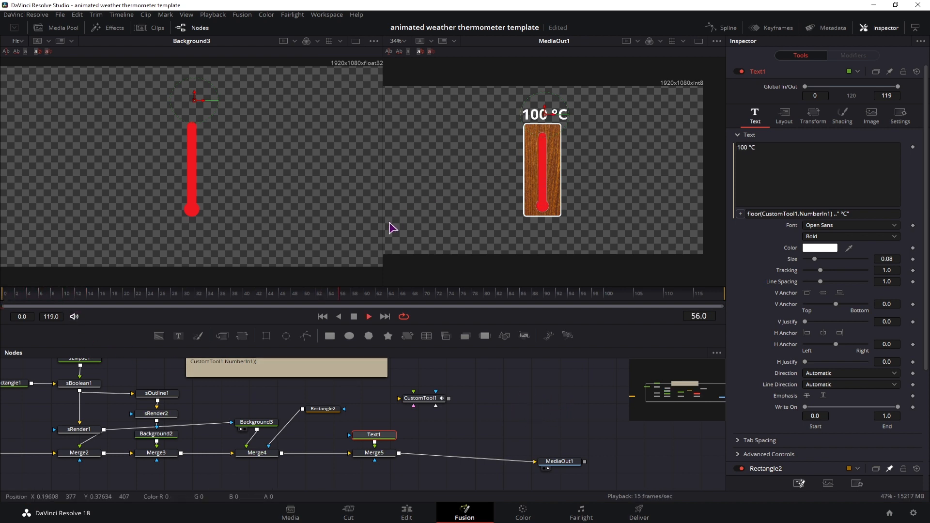
key(space)
click(52, 292)
key(space)
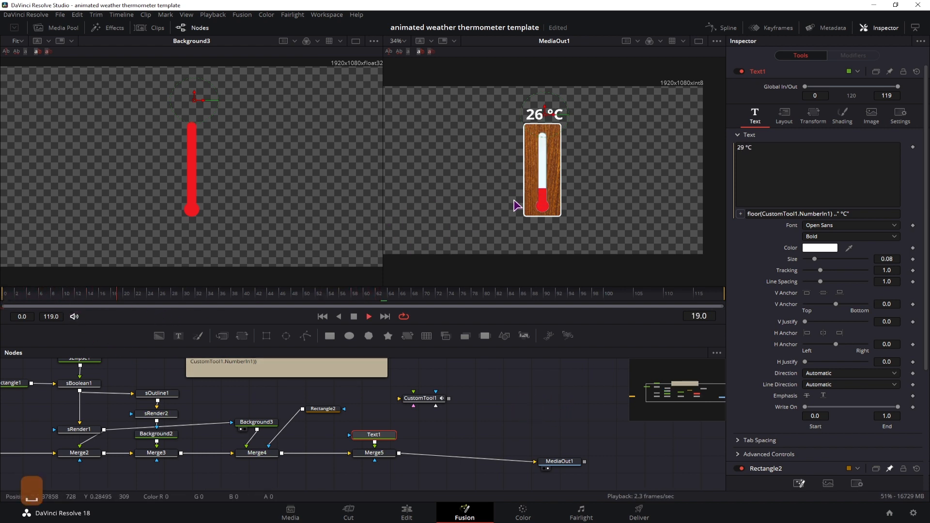
key(space)
click(590, 381)
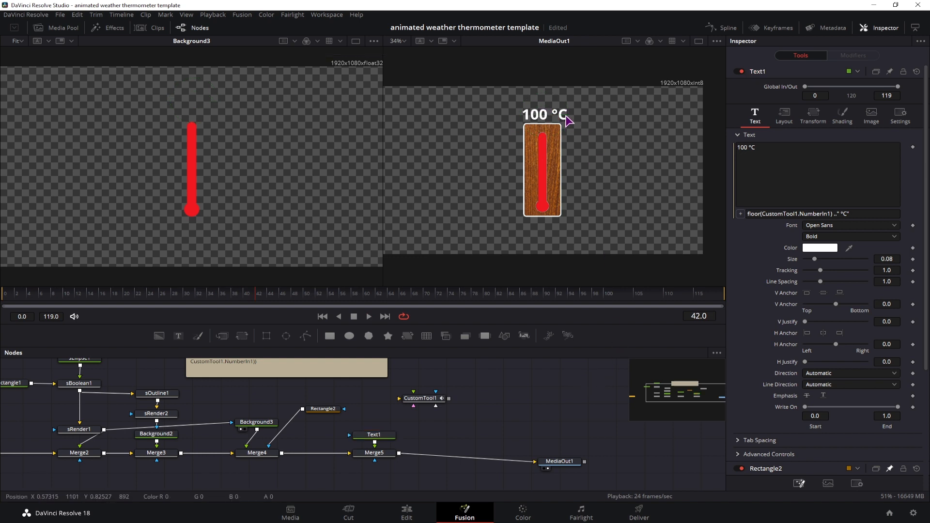
- Change the unit letter in Text1's floor expression from C to F
double_click(847, 214)
text(F)
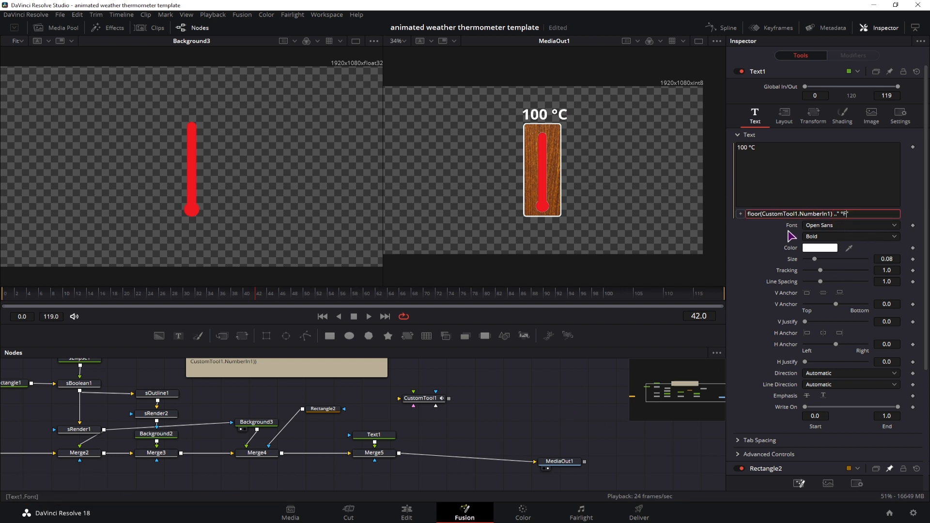
- Paste the Celsius-to-Fahrenheit and Fahrenheit-to-Celsius conversion formulas below the existing expression in Note1
scroll(330, 402, up, 2)
click(285, 393)
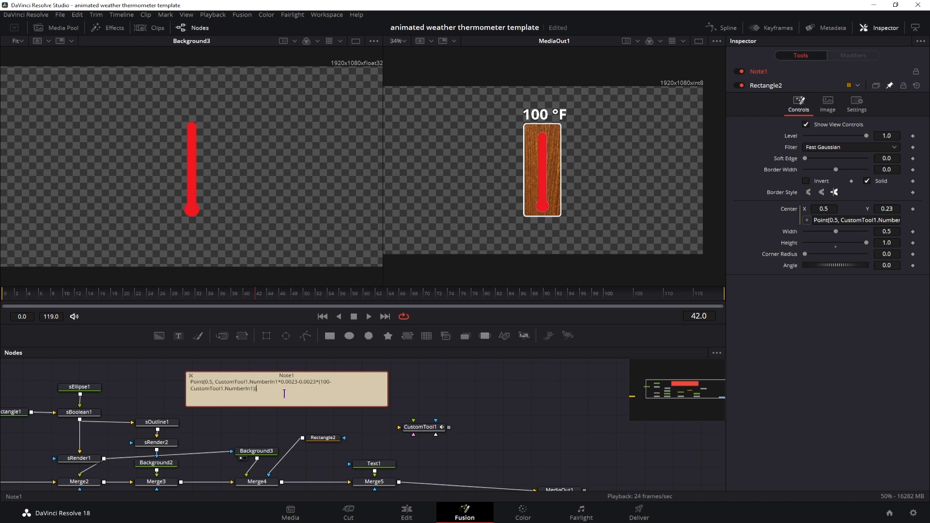
double_click(284, 394)
key(ctrl+v)
click(290, 395)
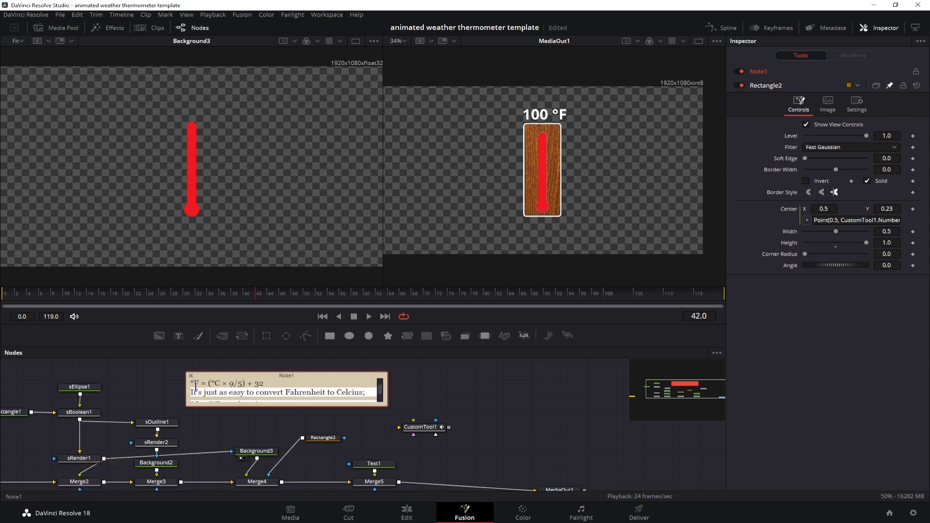
- Copy "9/5) + 32" from Note1 and make Text1's expression floor((CustomTool1.NumberIn1 *9/5) + 32) .. " °F"
drag(196, 386, 200, 383)
double_click(221, 384)
drag(231, 385, 282, 380)
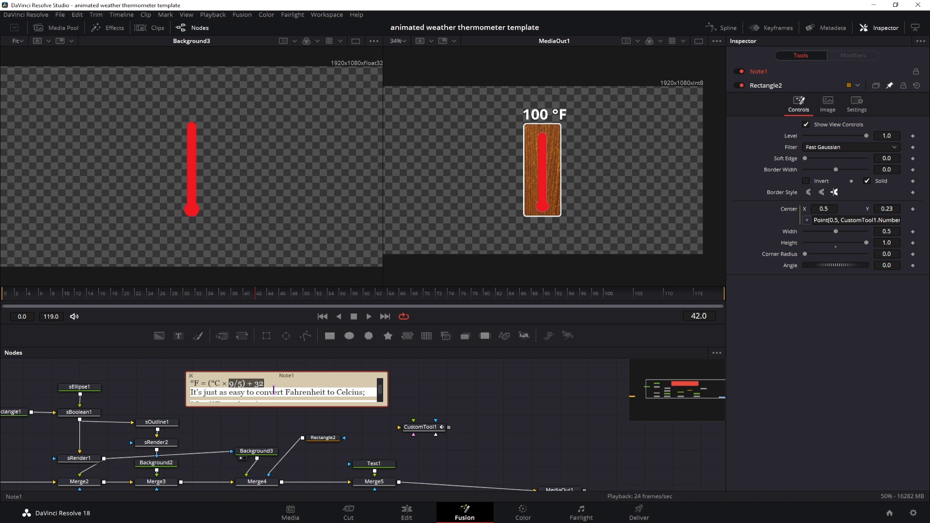
key(ctrl+c)
click(374, 463)
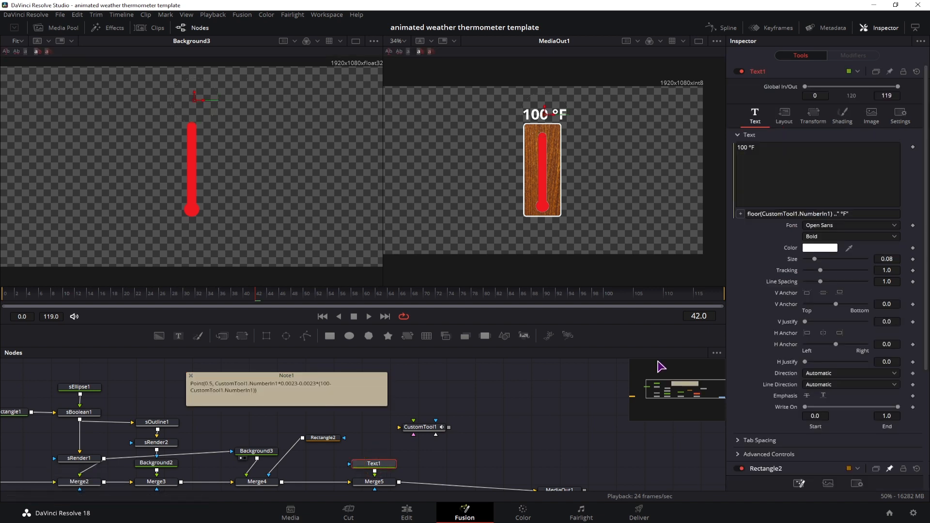
click(819, 212)
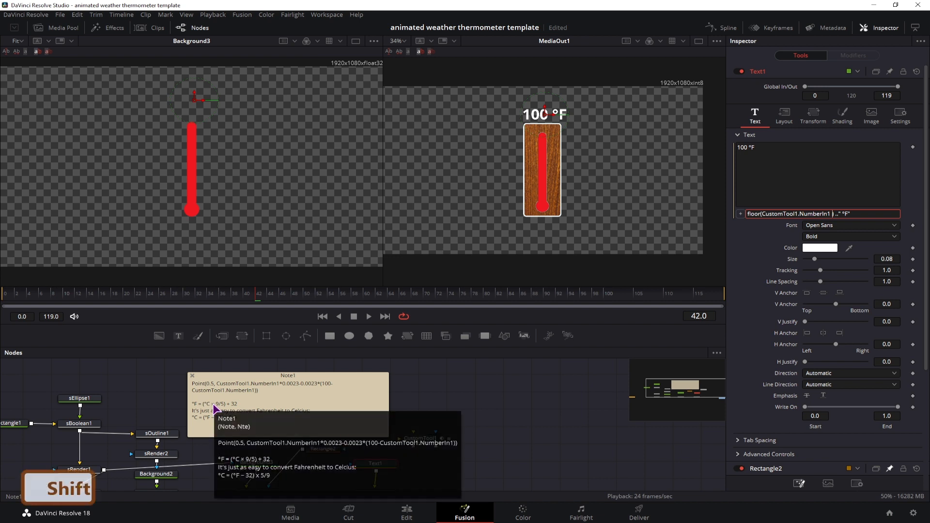
text(*)
key(ctrl+v)
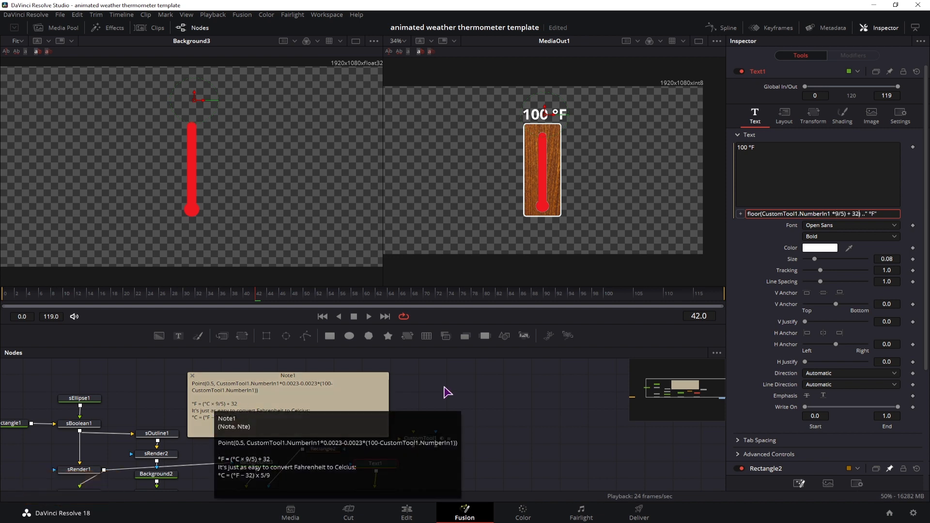
text(()
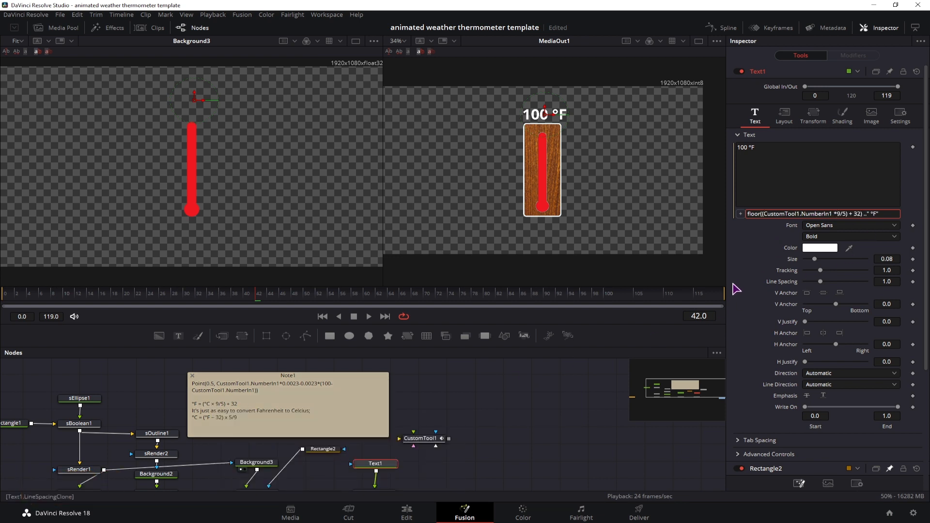
click(565, 414)
- Play back the animation to check the converted Fahrenheit text
click(38, 307)
key(space)
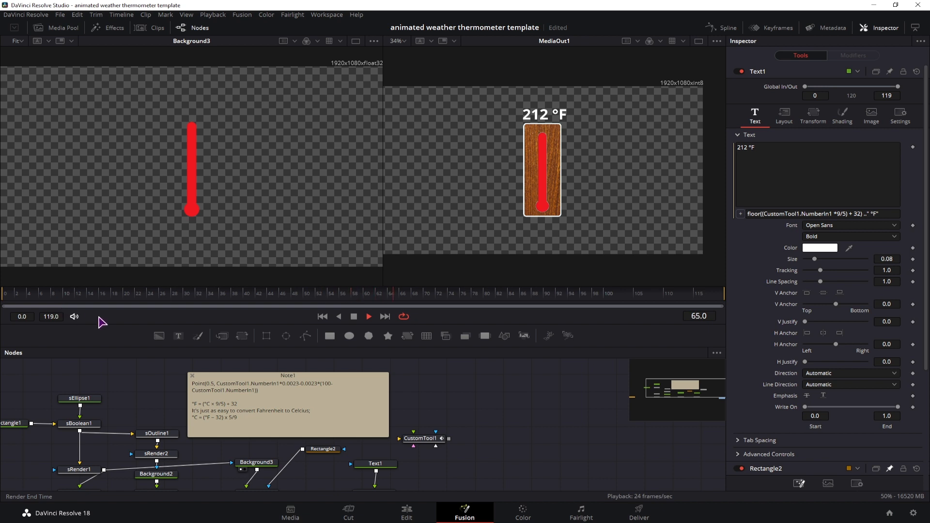
key(space)
- Move MediaOut1 farther away from Merge5 to make room for more nodes in the chain
drag(536, 436, 473, 402)
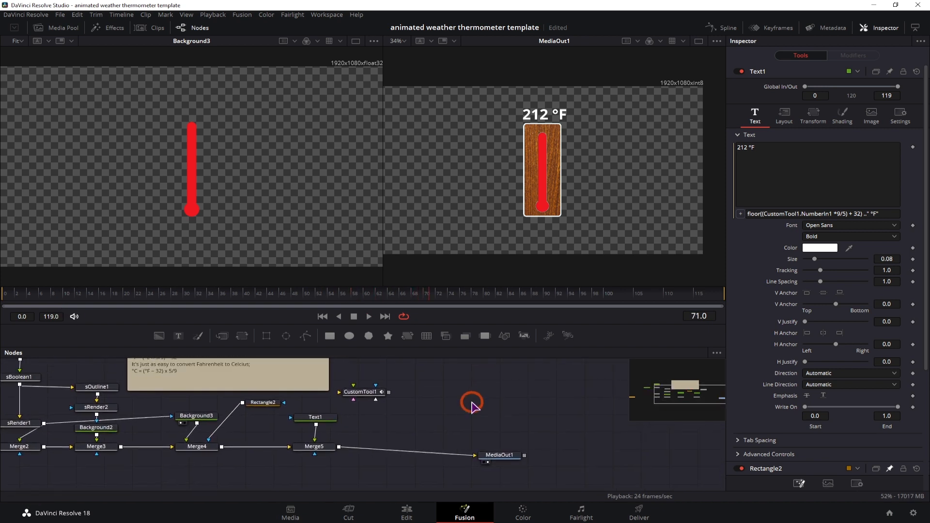
drag(496, 457, 562, 452)
drag(487, 411, 445, 418)
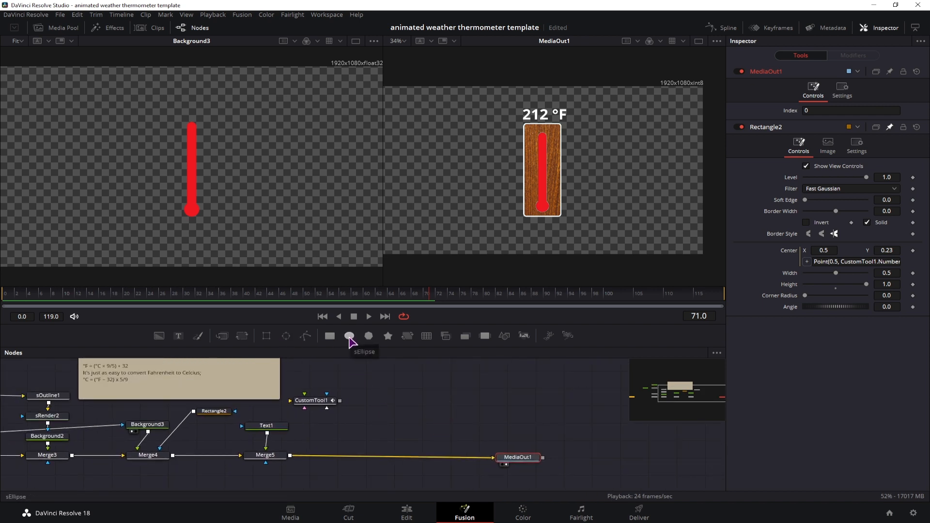
- Add an Ellipse mask node, merge it between Merge5 and MediaOut1, and swap the new merge's foreground and background inputs
drag(349, 336, 405, 441)
key(BackSpace)
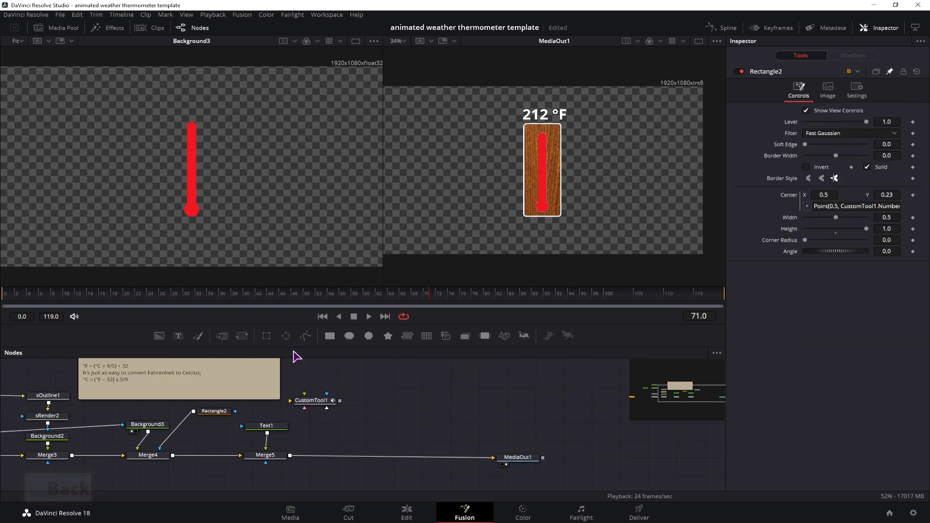
mouse_move(379, 440)
mouse_down()
mouse_move(387, 445)
mouse_move(370, 455)
mouse_up()
key(ctrl+t)
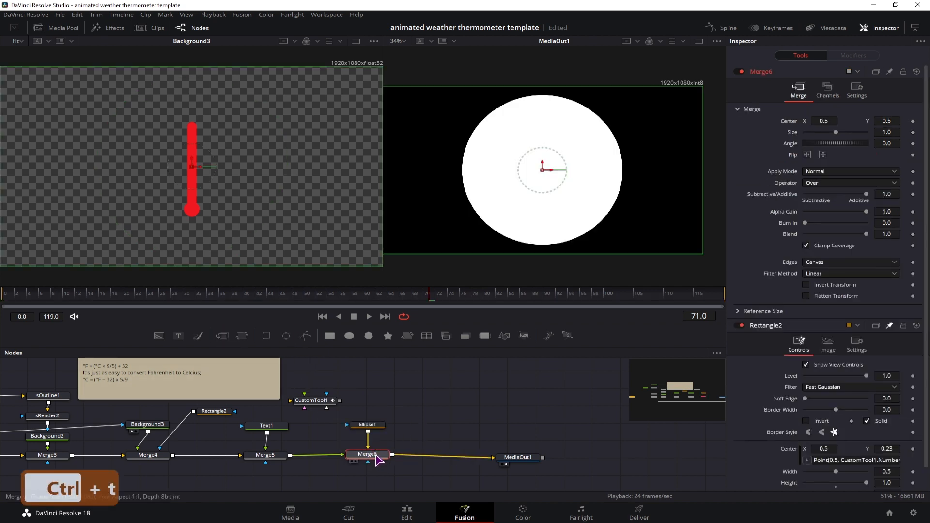
- Insert a Background node between Ellipse1 and Merge6, masked by the ellipse, and color it soft yellow
click(367, 425)
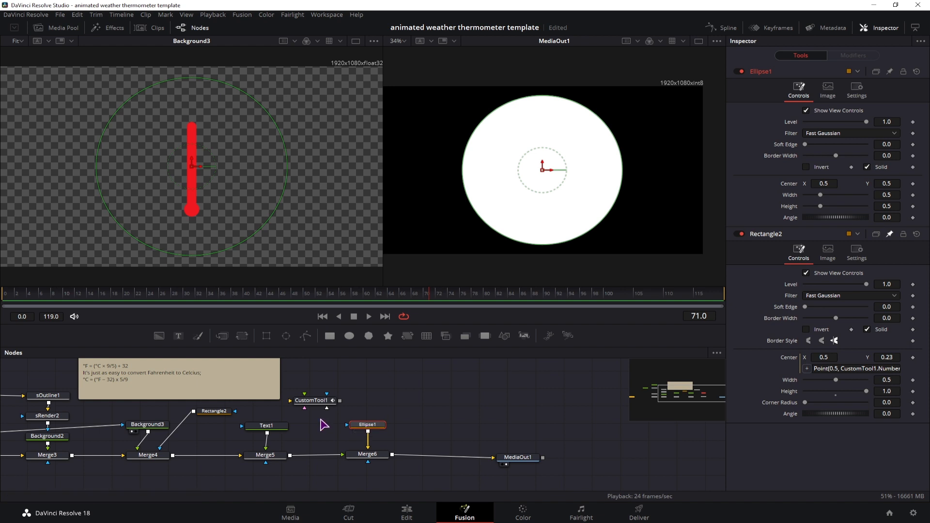
drag(160, 338, 422, 439)
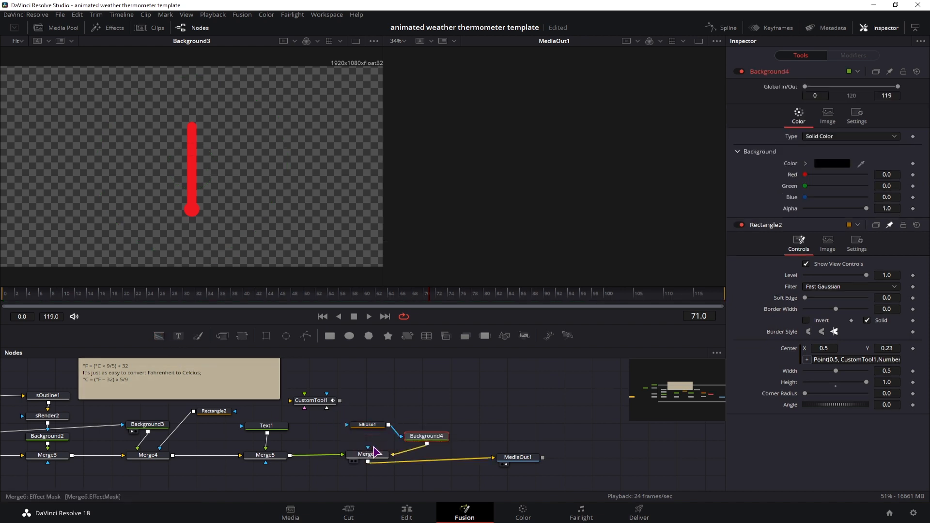
click(544, 197)
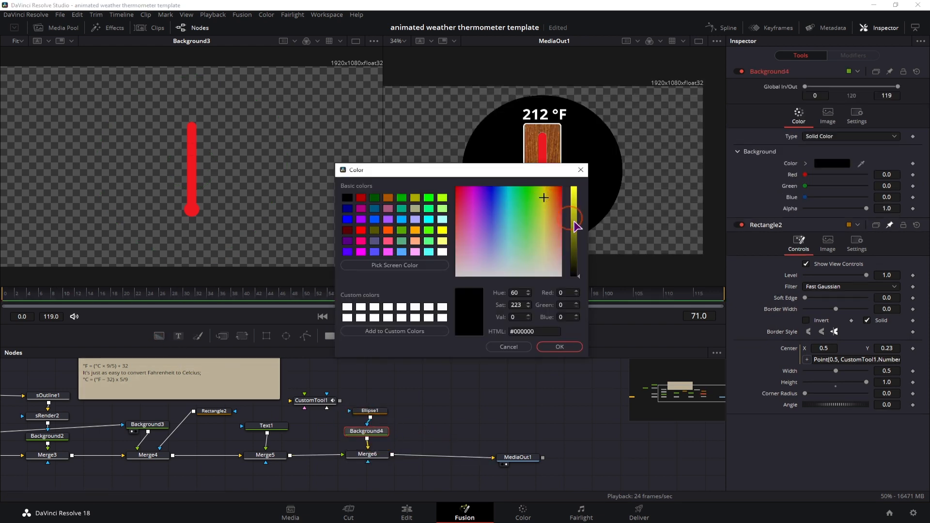
drag(576, 226, 547, 207)
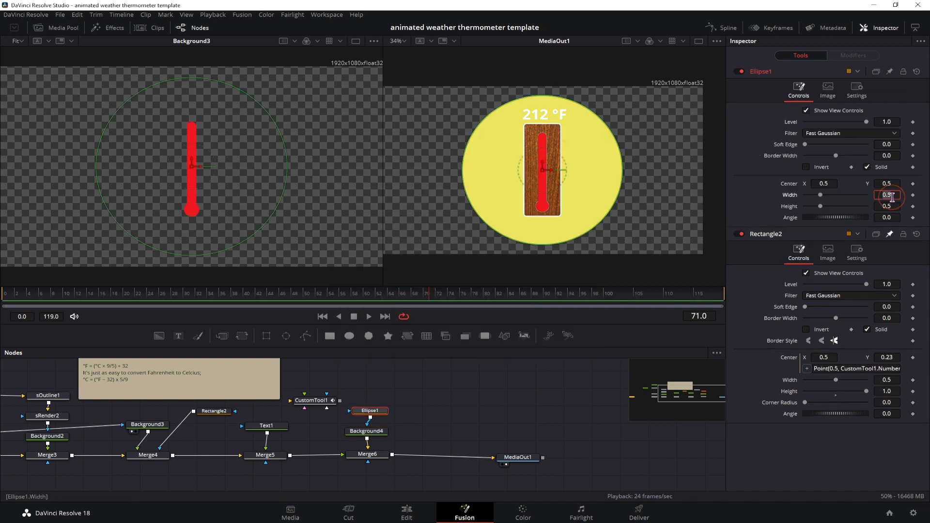
- Link Ellipse1's width to its height with an expression and shrink the yellow disc to a small circle behind the thermometer
key(Return)
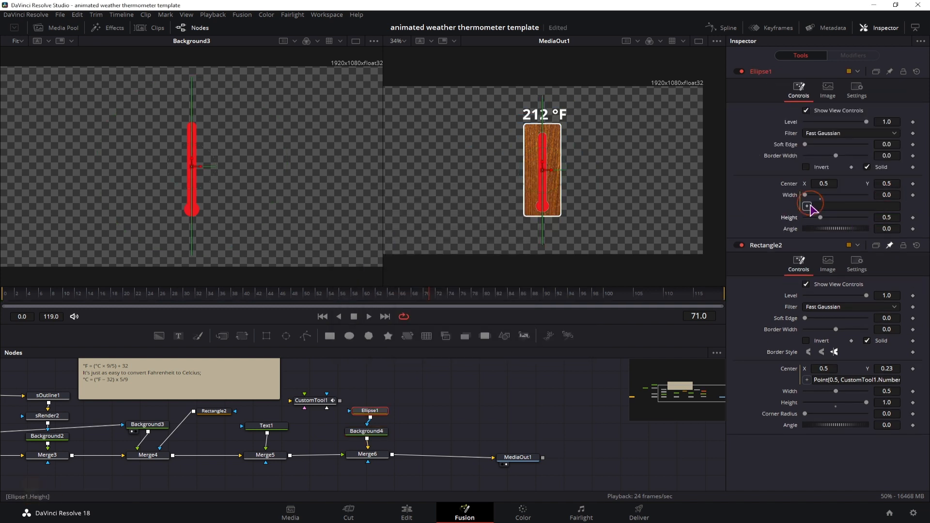
drag(788, 218, 790, 218)
drag(885, 216, 883, 216)
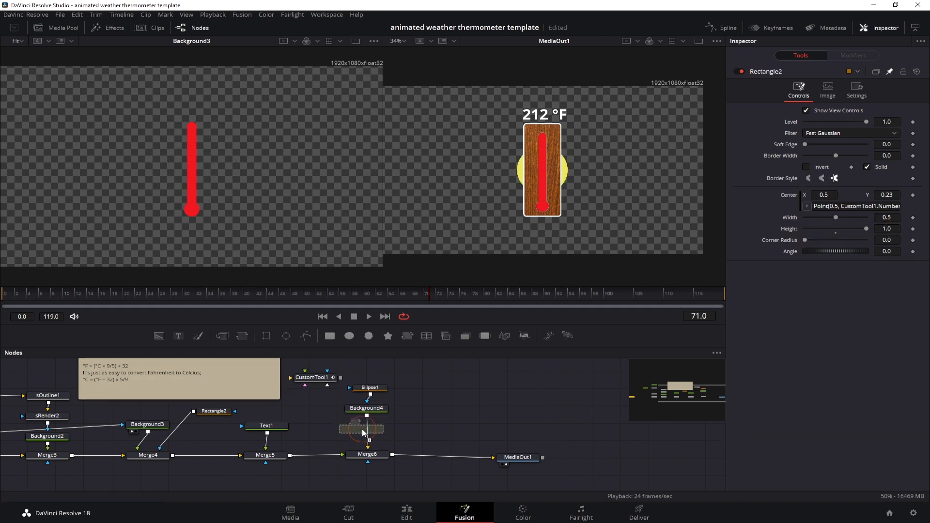
- Insert a Transform node between Background4 and Merge6 and shift the yellow circle sideways to center X 0.557315
drag(369, 433, 374, 434)
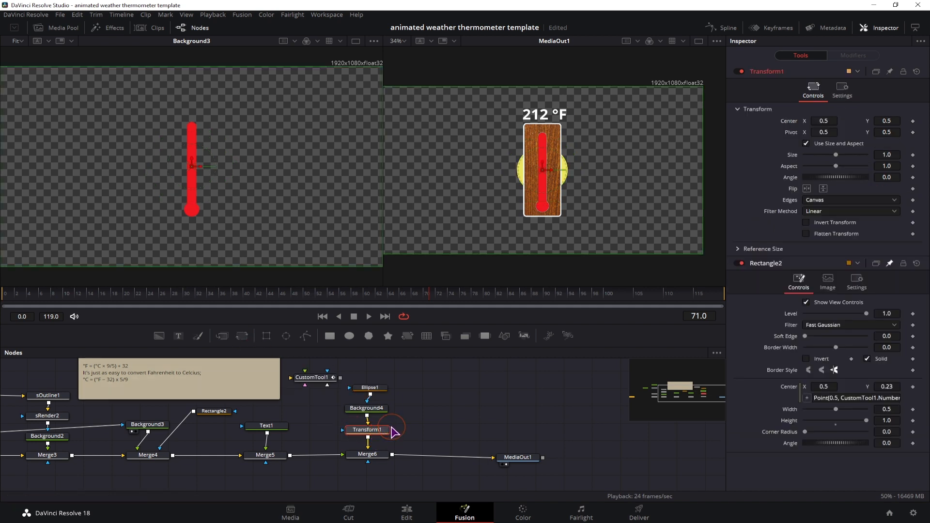
drag(561, 189, 572, 177)
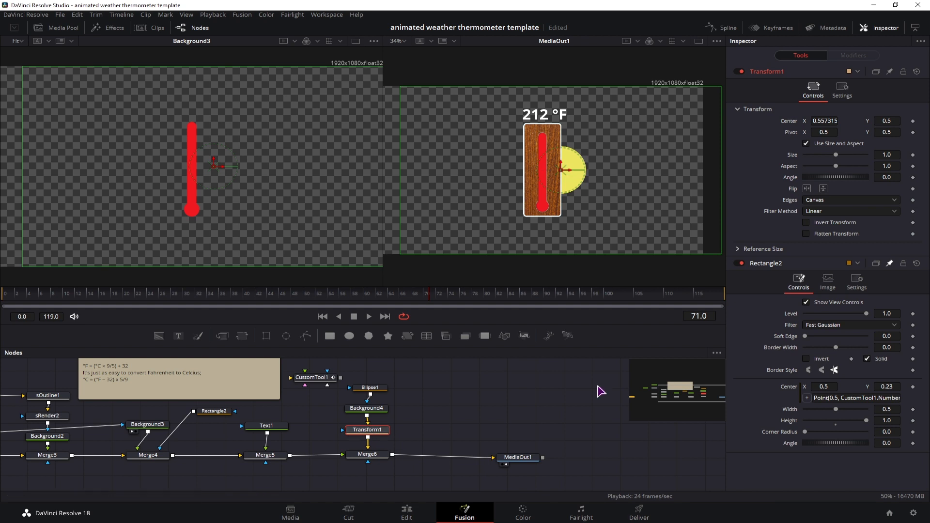
- Set Transform1's pivot X to 0.393 and adjust its size to scale the yellow circle out from behind the thermometer
drag(889, 155, 923, 164)
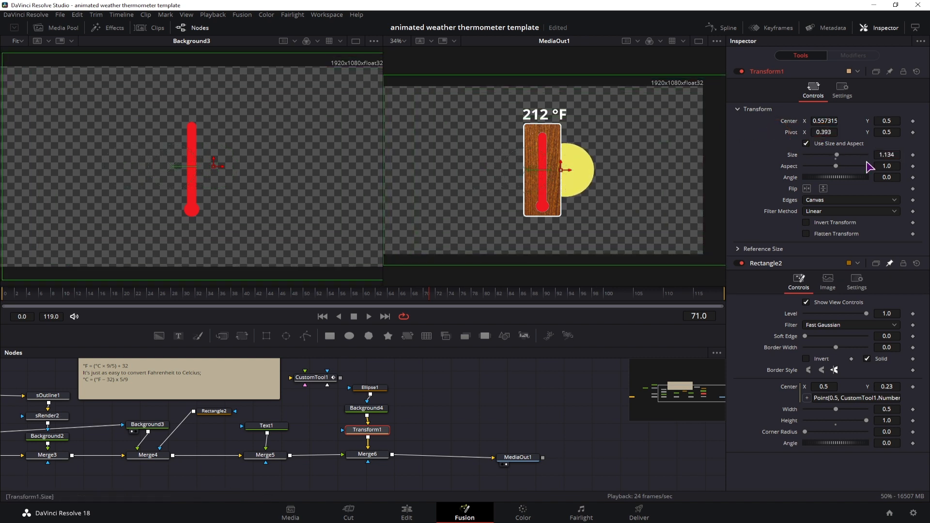
drag(893, 151, 759, 164)
drag(617, 191, 749, 179)
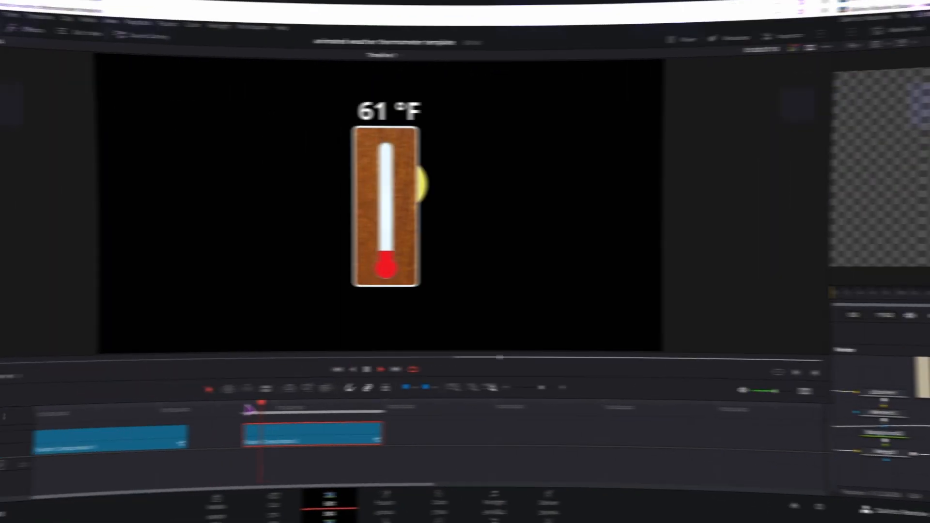